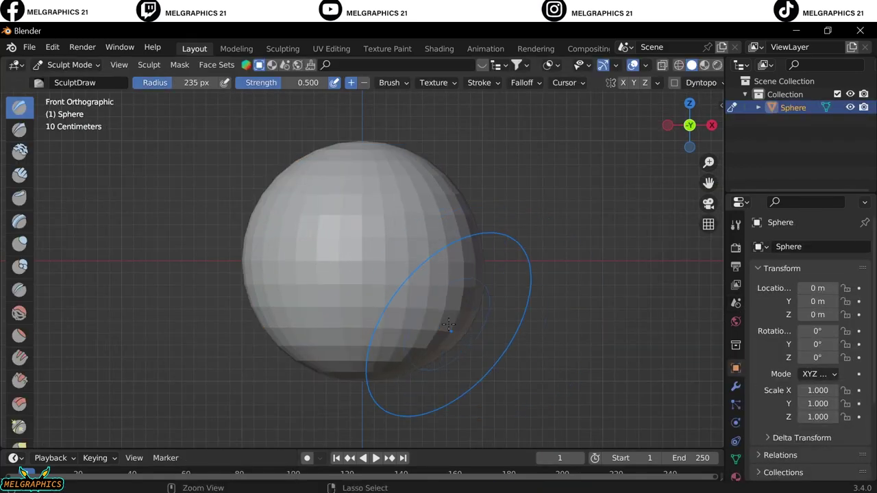
- Pull the sphere with the Grab brush, checking front and side views, then return to Object Mode
key("g")
key("KP_3")
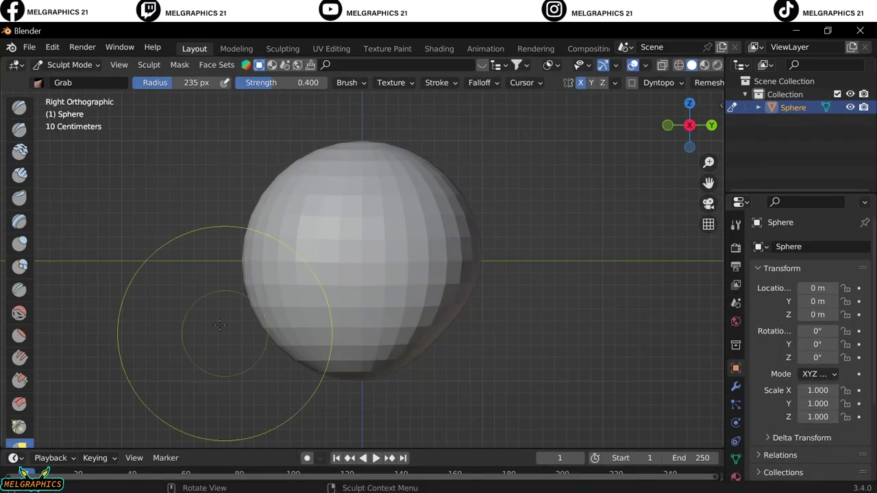
left_click_drag(240, 286, 470, 294)
key("KP_1")
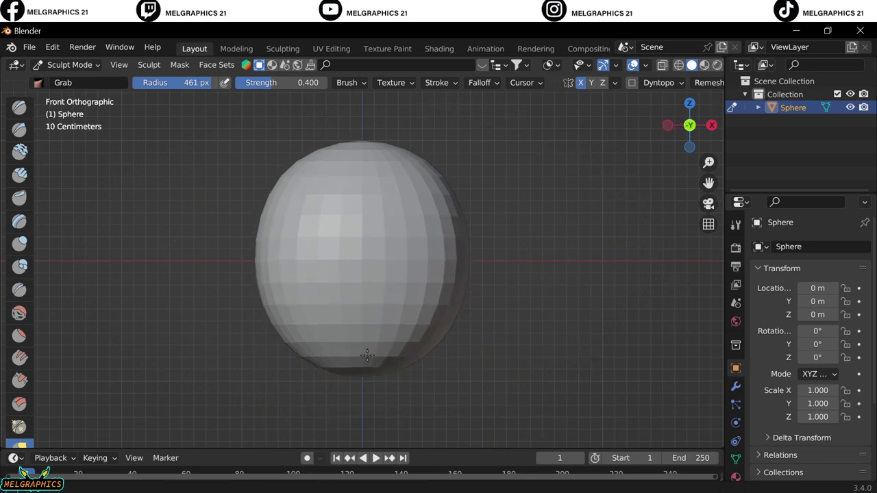
key("KP_3")
key("KP_1")
left_click(99, 65)
left_click(68, 80)
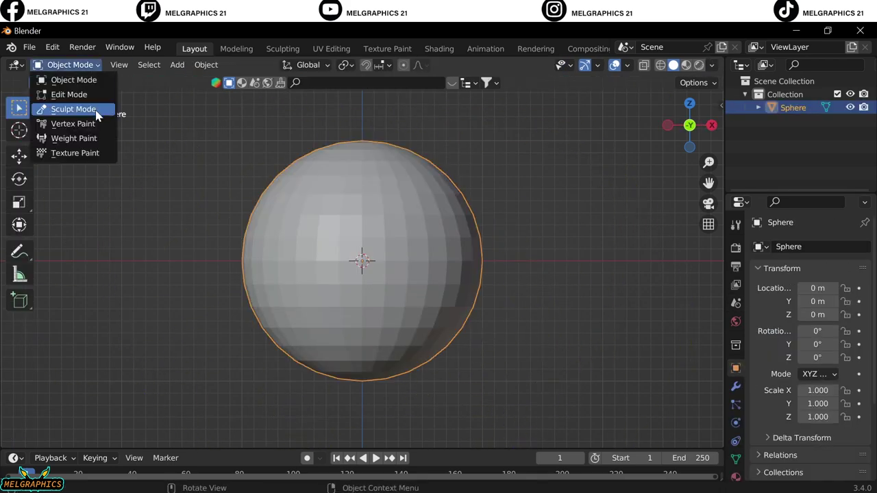
- Enter Sculpt Mode, resize the brush, and stretch the sphere taller with Grab
left_click(96, 111)
key("f")
left_click(446, 196)
middle_click_drag(446, 196, 408, 218)
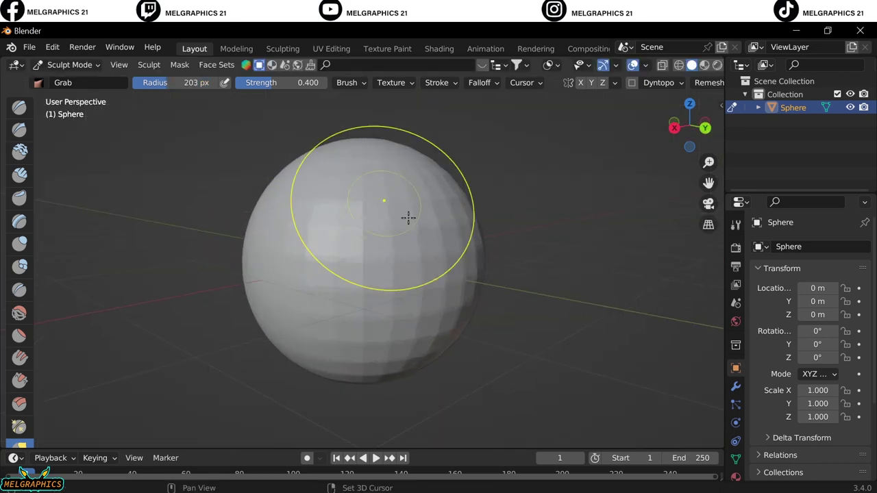
key("KP_1")
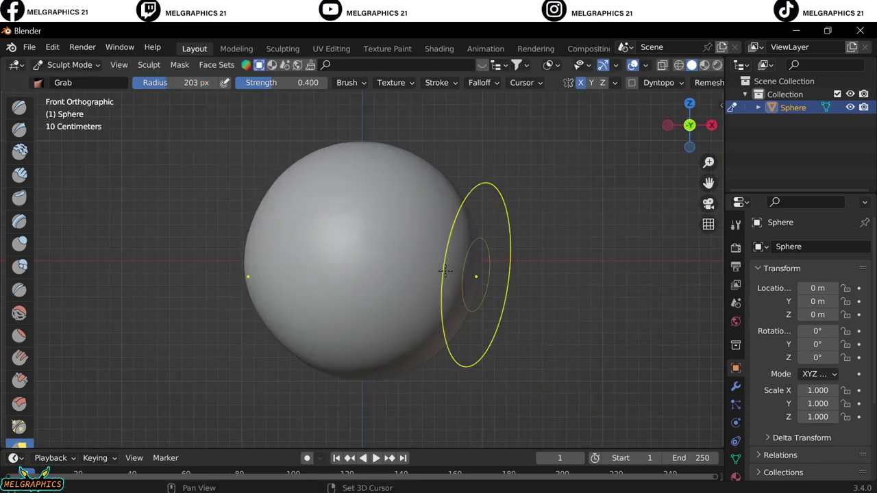
key("f")
left_click(548, 343)
key("ctrl+z")
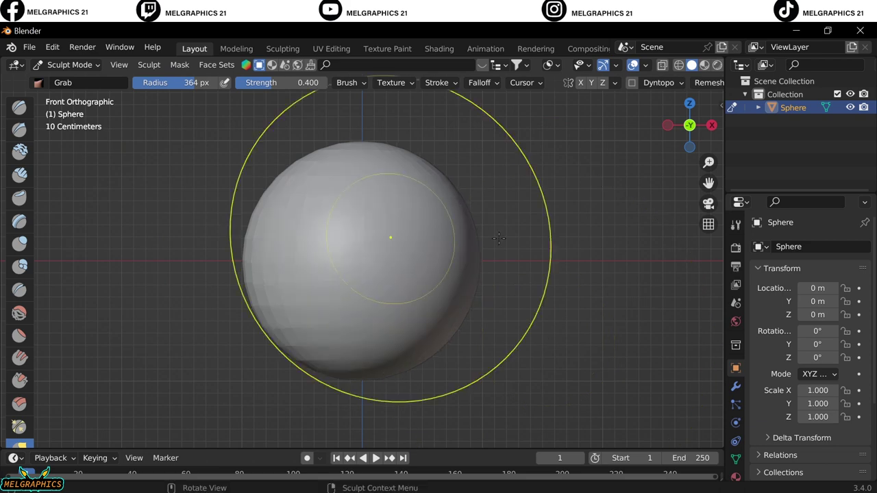
middle_click_drag(533, 309, 346, 356)
key("KP_1")
middle_click_drag(528, 254, 362, 235, "shift")
scroll(362, 235, "up", 2)
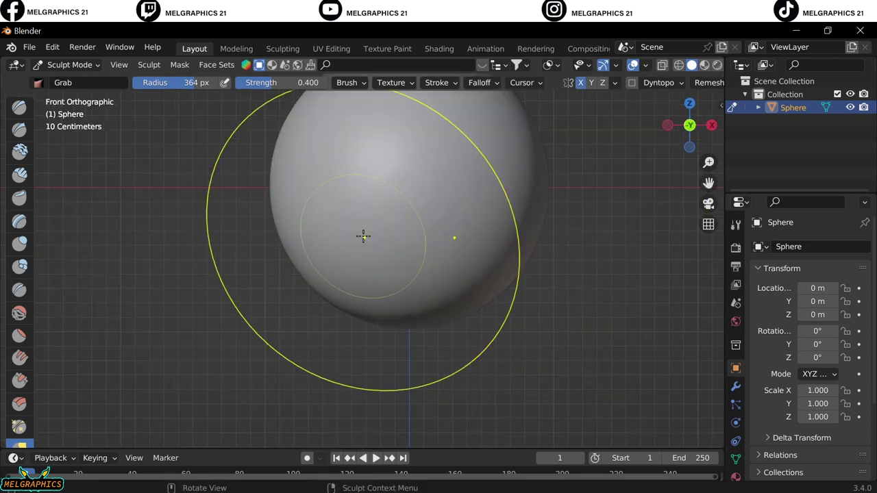
- Pull a chin out of the sphere's bottom with the Snake Hook brush
key("k")
left_click_drag(378, 314, 374, 357)
key("KP_3")
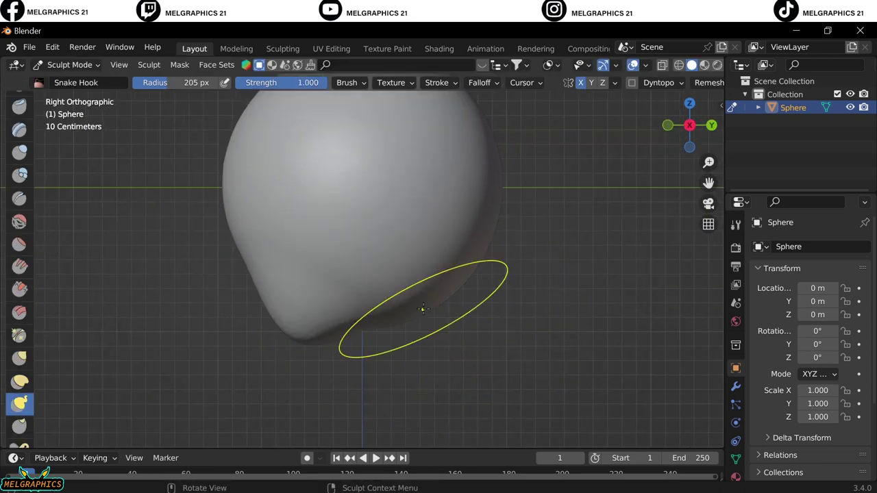
key("KP_1")
key("KP_3")
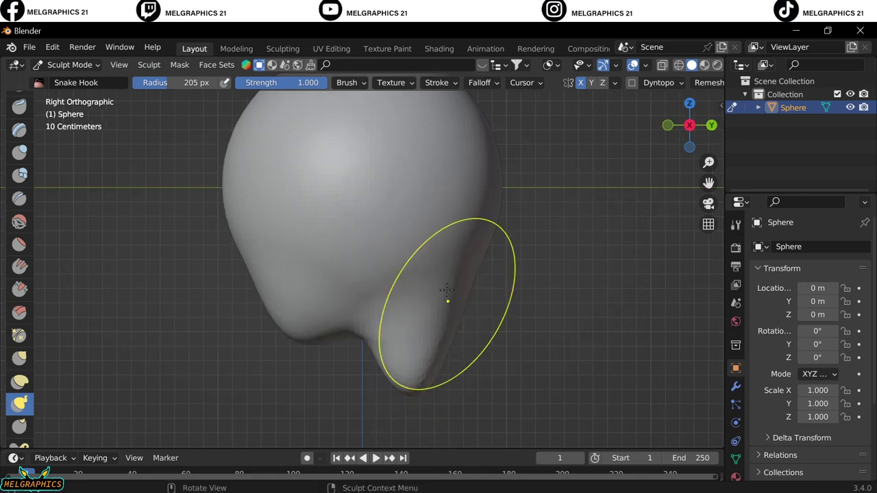
key("KP_1")
- Pull out a bump on the side of the head with Snake Hook
middle_click_drag(526, 237, 480, 226)
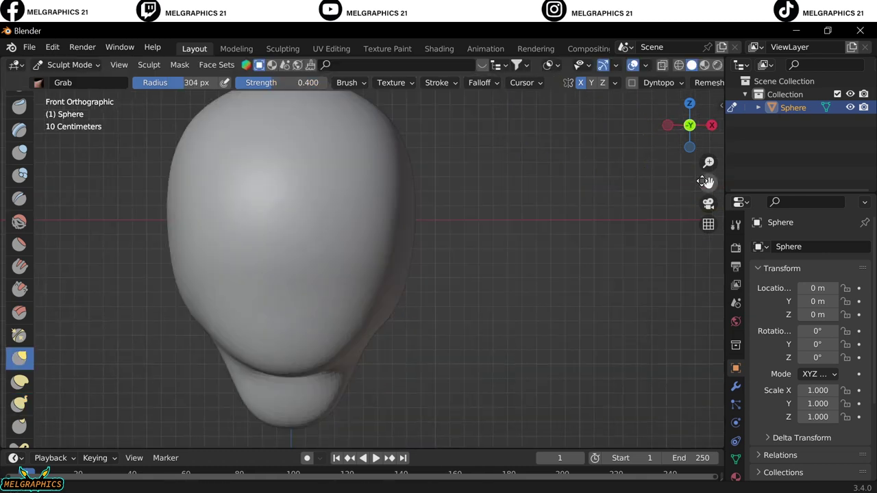
scroll(446, 219, "up", 3)
key("f")
key("k")
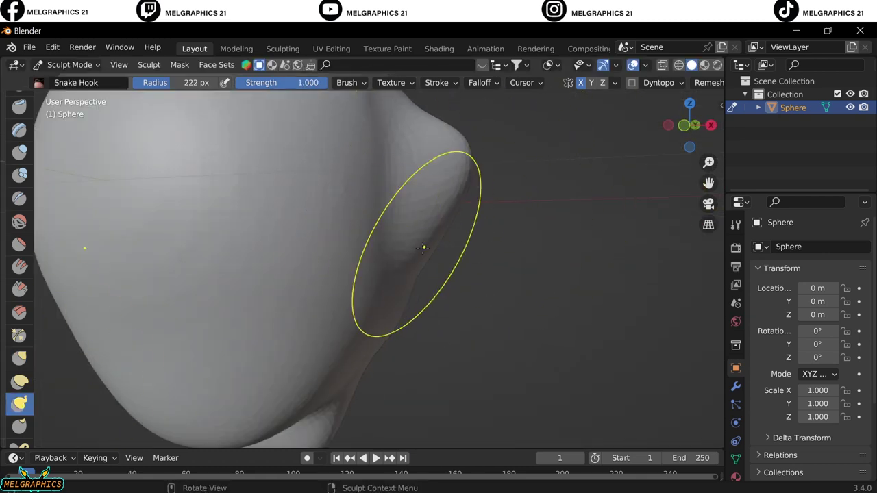
left_click_drag(423, 248, 406, 221)
key("KP_1")
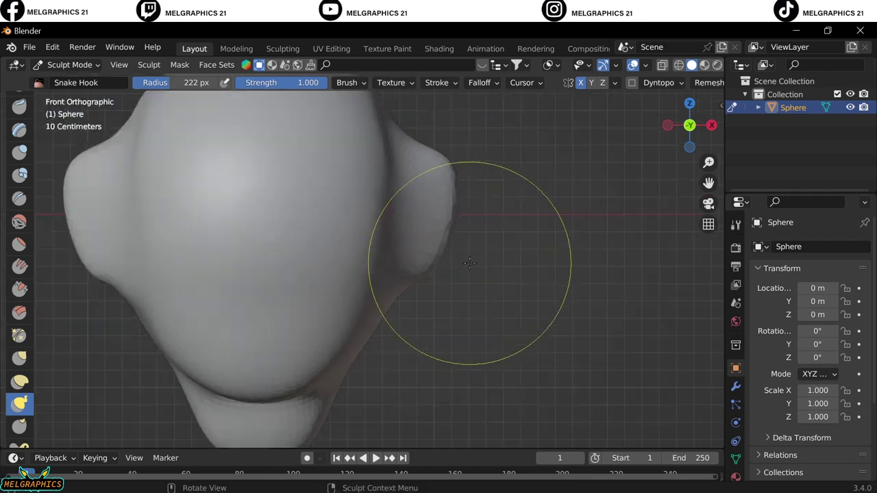
middle_click_drag(494, 226, 541, 303, "shift")
middle_click_drag(493, 282, 368, 233)
- Carve and deepen both eye sockets in the face with a smaller brush
key("f")
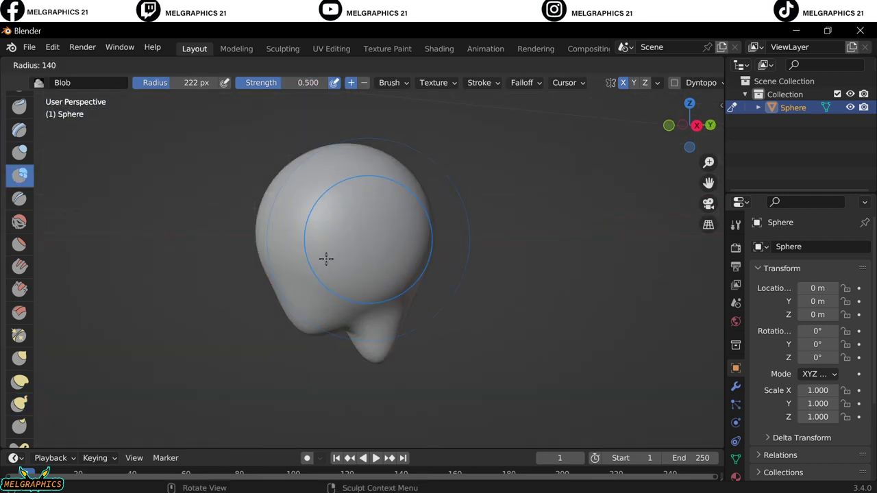
left_click(388, 244)
key("KP_1")
mouse_move(511, 296)
middle_mouse_down("ctrl")
mouse_move(297, 304)
mouse_move(276, 132)
middle_mouse_up("ctrl")
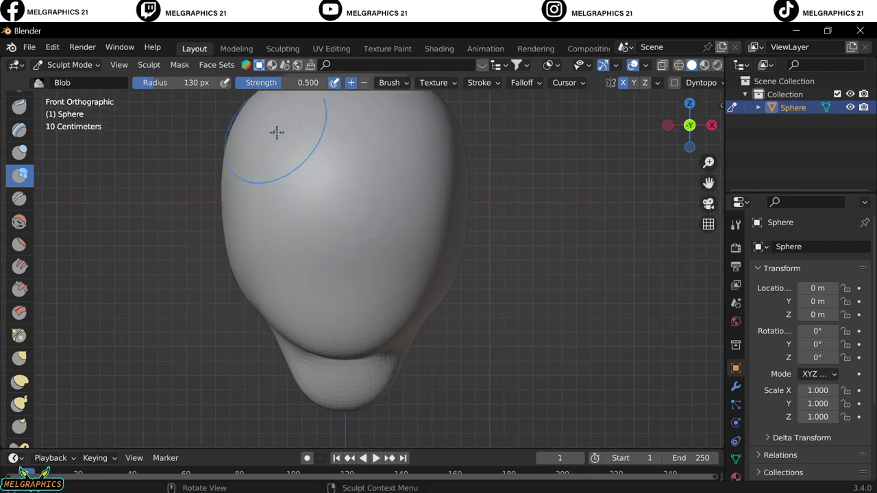
scroll(612, 172, "up", 3)
left_click_drag(404, 219, 452, 225)
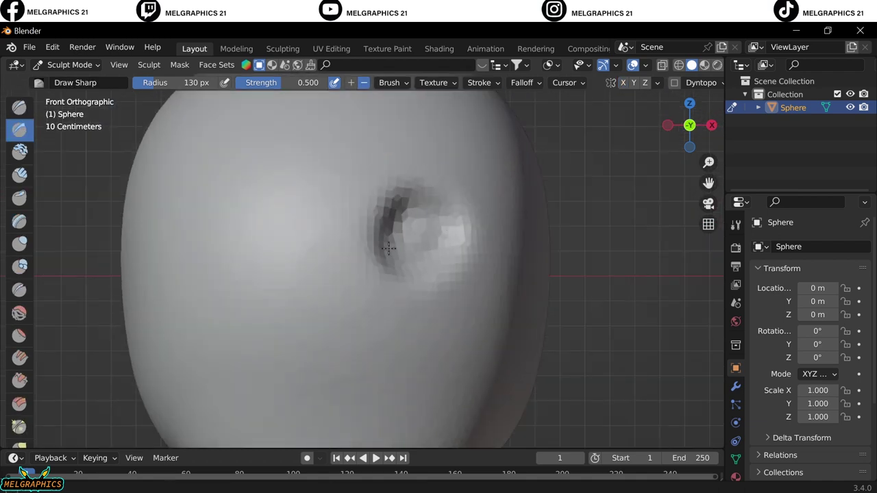
mouse_move(401, 254)
left_mouse_down()
mouse_move(423, 280)
mouse_move(457, 214)
mouse_move(421, 186)
left_mouse_up()
middle_click_drag(421, 186, 270, 333)
- Return to Object Mode and add a UV Sphere to the scene
key("KP_1")
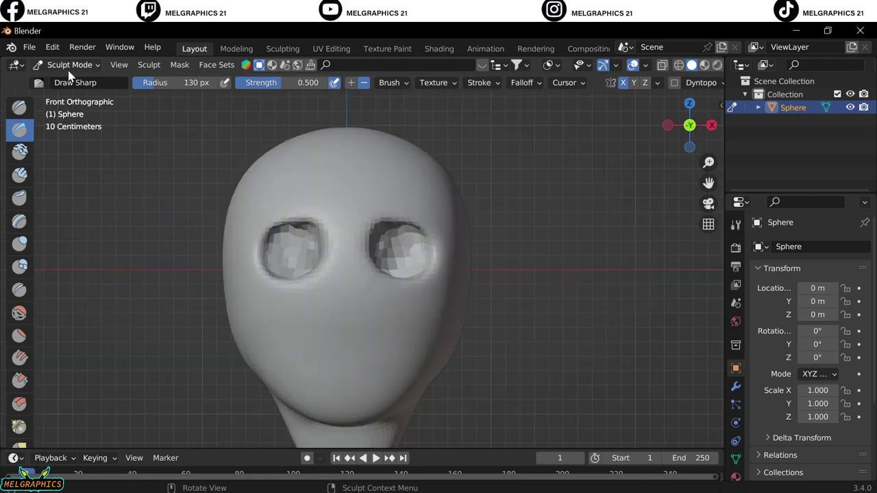
left_click(69, 64)
left_click(68, 82)
key("shift+a")
left_click(532, 270)
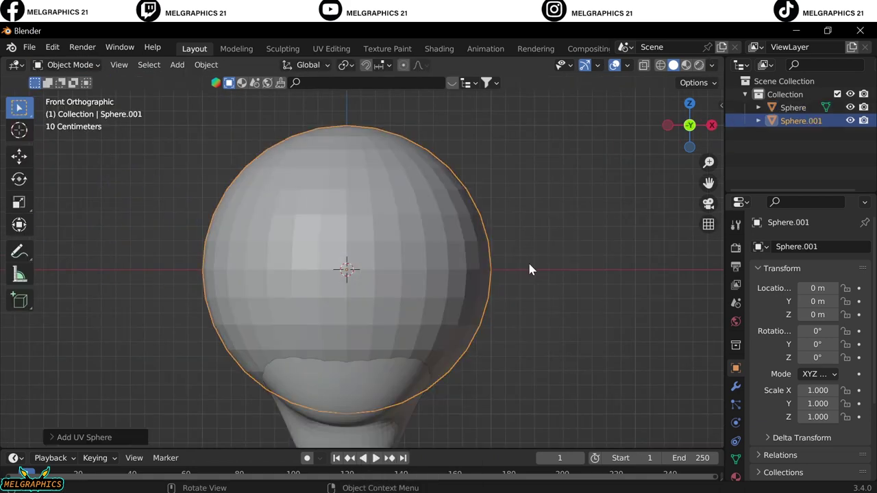
- Shrink the new sphere to about 0.213 and move it into an eye socket
key("s")
left_click(387, 309)
key("g")
key("Return")
key("KP_3")
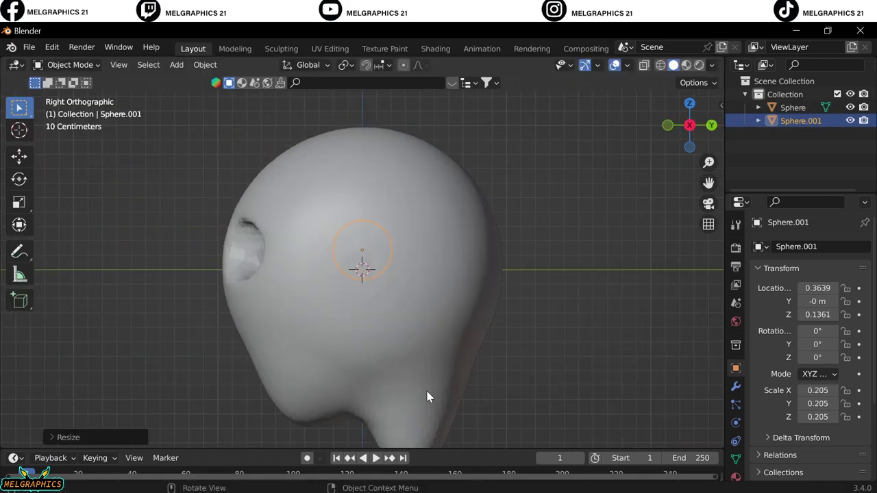
key("g")
key("y")
left_click(314, 391)
scroll(313, 391, "up", 4)
key("KP_1")
key("s")
left_click(514, 297)
- Set the eyeball's X rotation to 90, flatten it front to back, and push it along Y
key("n")
left_click(642, 187)
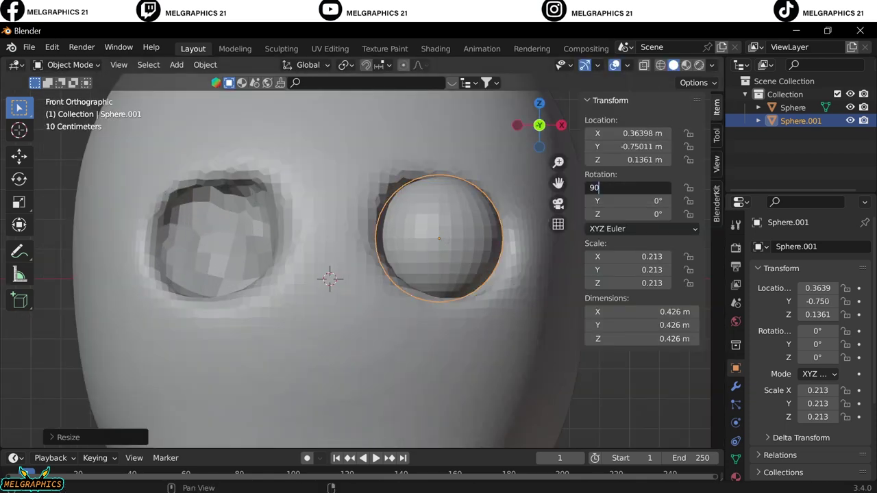
type("90")
key("Return")
middle_click_drag(439, 309, 471, 411)
left_click_drag(642, 283, 603, 283)
key("g")
key("y")
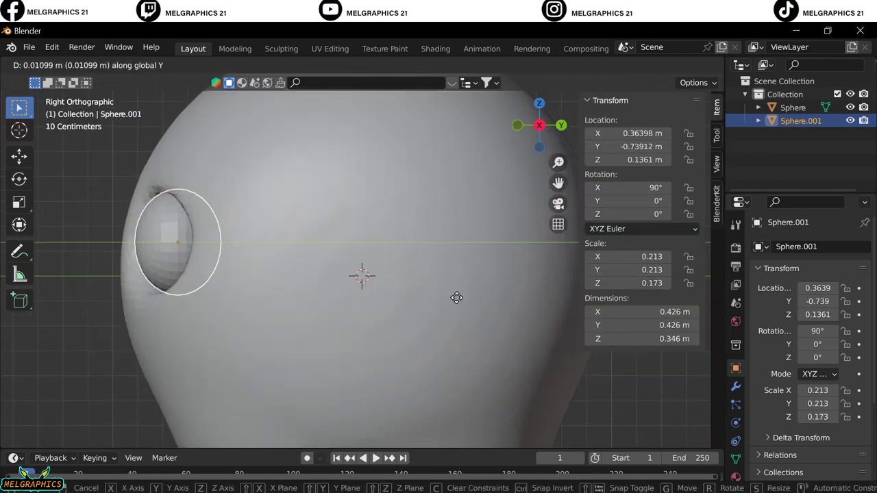
key("Return")
key("KP_1")
- Mirror the eyeball across the head Sphere, apply the modifier, and add a torus
left_click(736, 386)
left_click(812, 247)
left_click(658, 384)
left_click(845, 337)
left_click(333, 231)
left_click(833, 268)
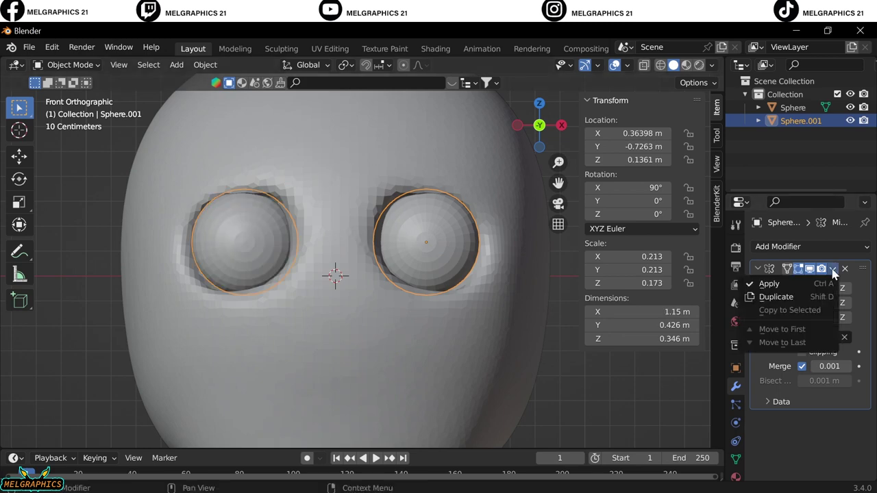
left_click(774, 284)
key("shift+a")
left_click(468, 291)
- Rotate the torus 90° on X, shrink it, and move it onto one eyeball
key("r")
key("x")
key("9")
key("0")
key("Return")
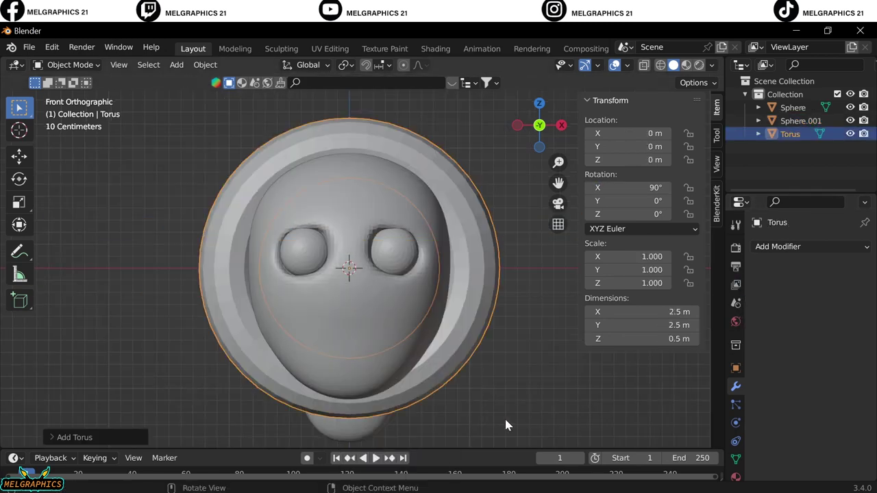
key("s")
key("g")
key("KP_3")
key("g")
key("y")
left_click(266, 298)
- Thin the torus tube in Edit Mode, then scale the torus to 0.222
key("KP_1")
scroll(342, 274, "up", 4)
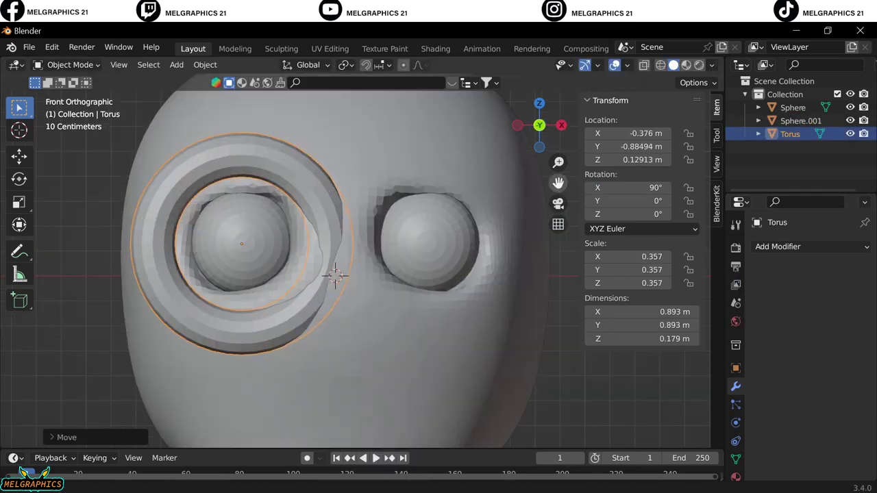
scroll(343, 275, "up", 1)
left_click(68, 64)
left_click(69, 94)
left_click(247, 64)
left_click(392, 199)
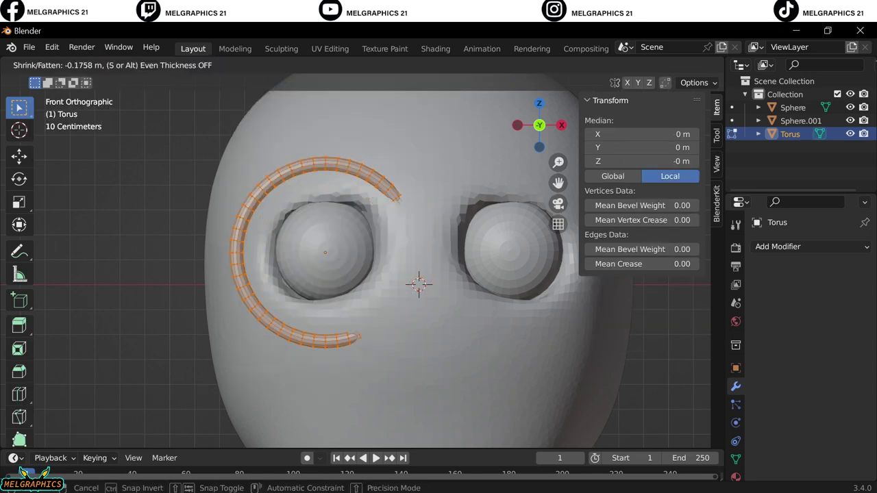
left_click(425, 301)
key("Tab")
key("s")
left_click(405, 317)
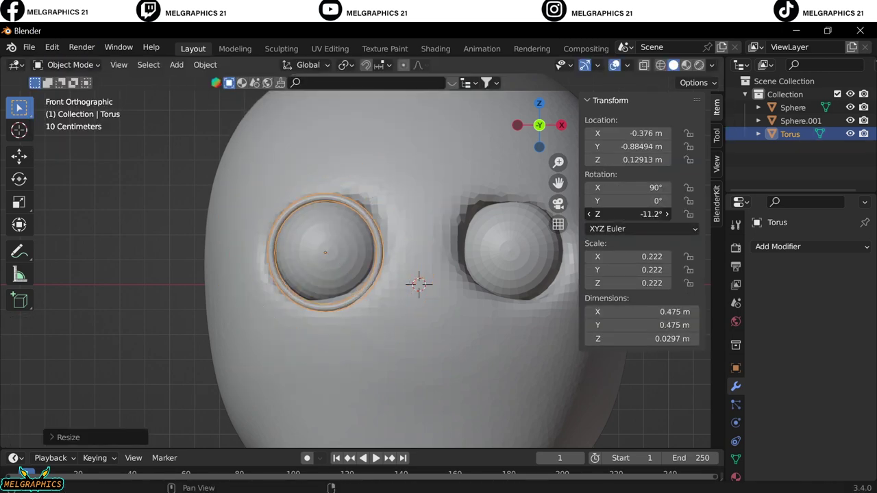
- Tilt the rim to 83.2° X and −17.9° Z, deepen its Z scale, and fit it along Y
left_click_drag(638, 214, 623, 218)
middle_click_drag(335, 266, 575, 202)
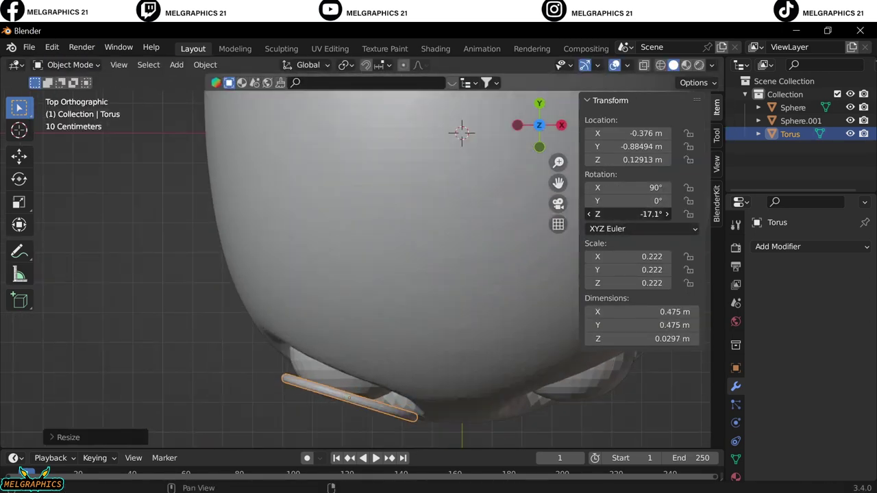
left_click_drag(638, 214, 627, 214)
key("g")
middle_click_drag(411, 274, 558, 300)
left_click_drag(637, 187, 627, 187)
key("g")
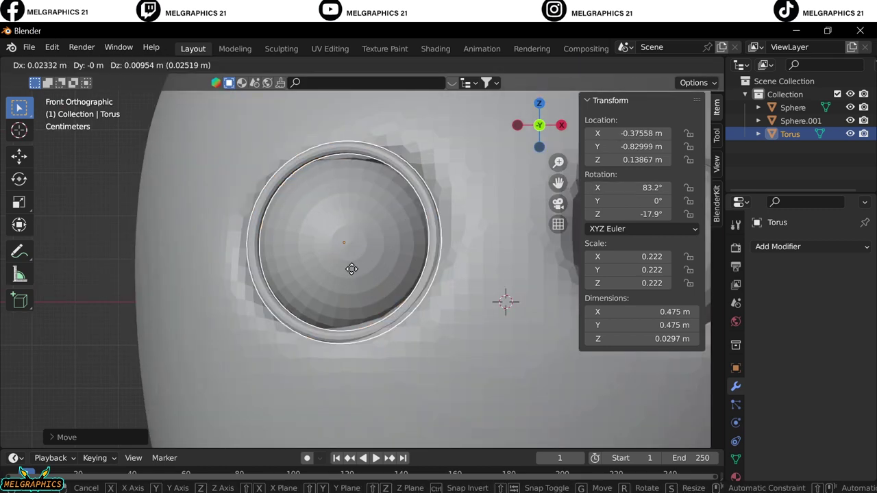
right_click(352, 269)
middle_click_drag(351, 269, 445, 256)
mouse_move(638, 283)
left_mouse_down()
mouse_move(678, 283)
mouse_move(654, 283)
left_mouse_up()
middle_click_drag(530, 360, 498, 312)
key("g")
key("y")
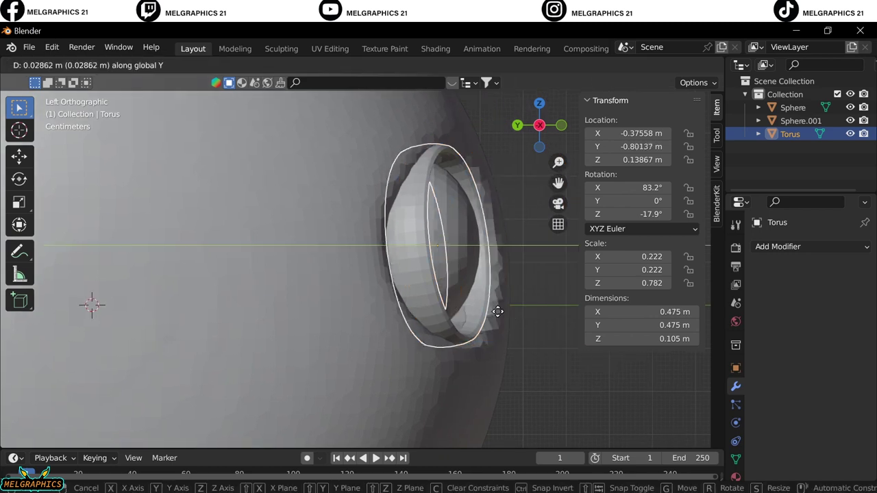
left_click(489, 308)
key("KP_1")
scroll(476, 237, "down", 5)
- Add a cube and flatten it into a thin bar in front of the face
key("shift+a")
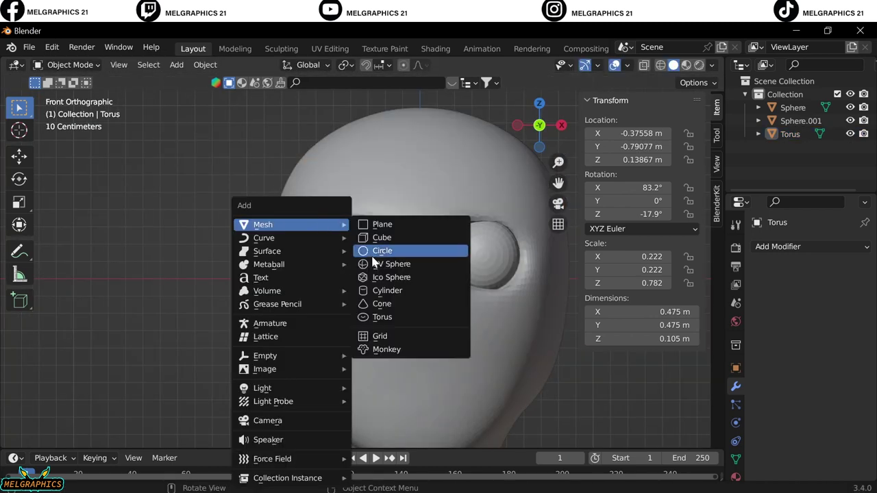
left_click(382, 237)
left_click_drag(645, 283, 579, 283)
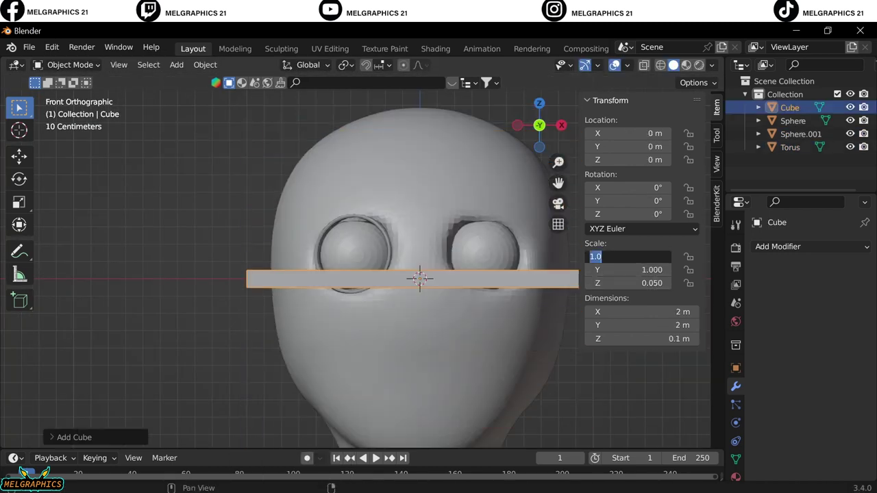
key("Return")
key("KP_3")
left_click_drag(651, 270, 616, 270)
middle_click_drag(499, 308, 474, 278)
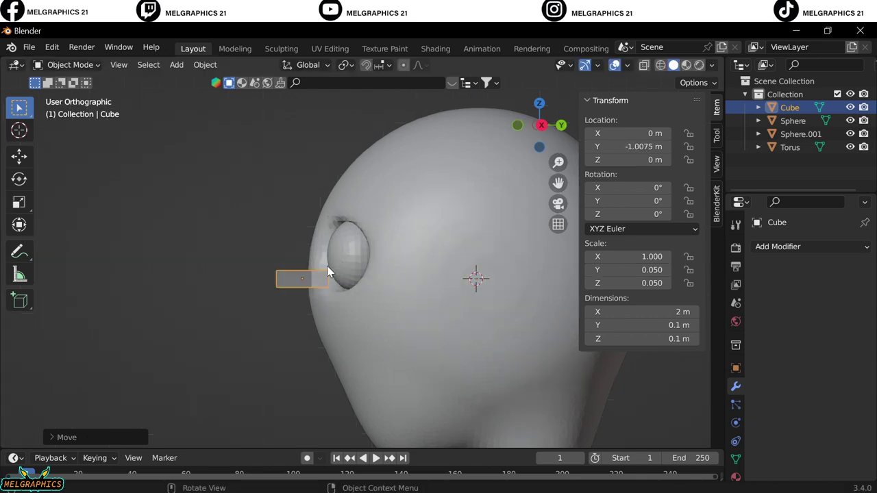
key("KP_1")
middle_click_drag(418, 278, 348, 294, "shift")
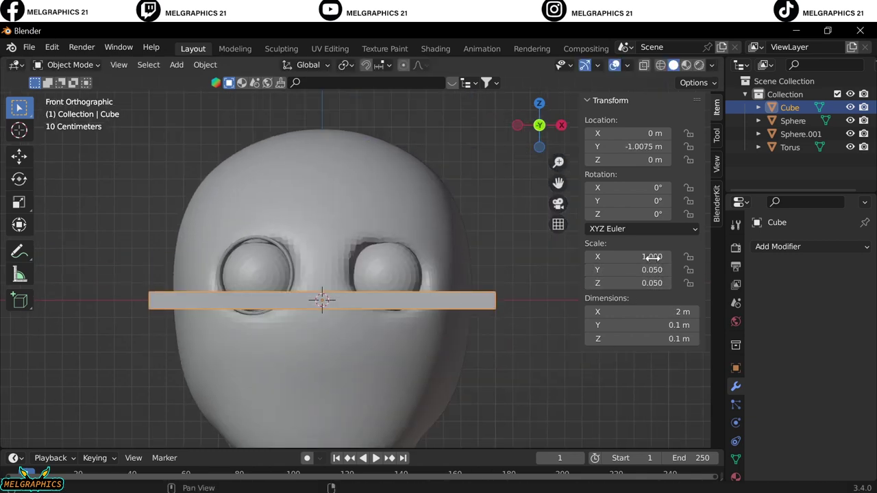
- Shorten the bar to 0.290 X, move it above the eye, and tilt it 17.5° on Z
key("g")
left_click(466, 253)
key("KP_3")
key("g")
key("y")
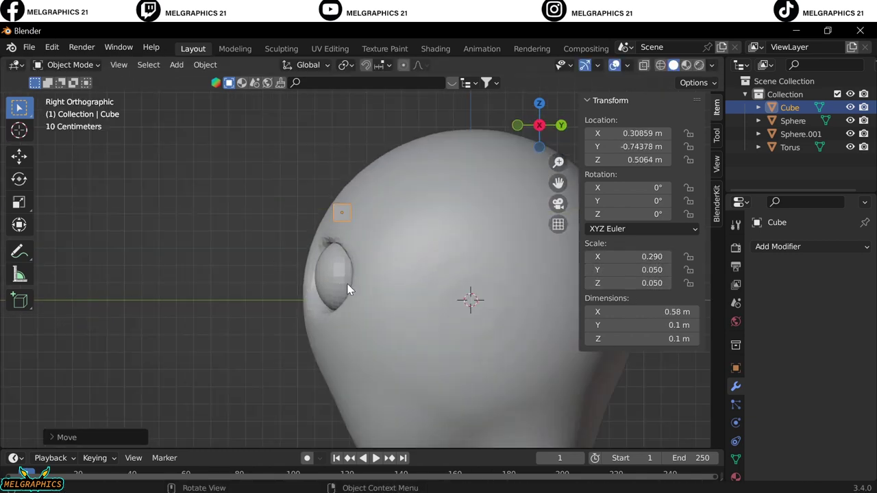
key("KP_1")
scroll(338, 239, "up", 3)
mouse_move(613, 208)
left_mouse_down()
mouse_move(641, 208)
mouse_move(596, 187)
left_mouse_up()
key("KP_3")
key("g")
key("y")
key("KP_1")
scroll(322, 224, "up", 2)
scroll(401, 233, "down", 1)
- In X-ray face select, rotate the faces at the bar's left end to bend it
key("Tab")
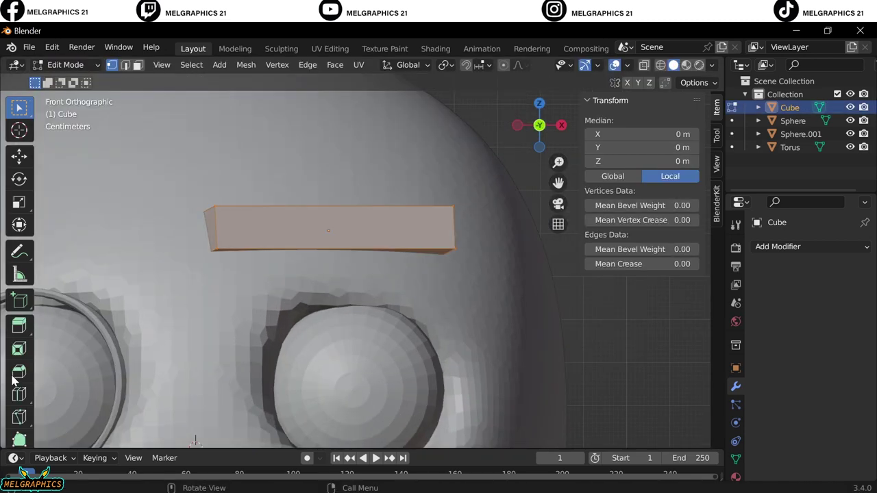
left_click(649, 67)
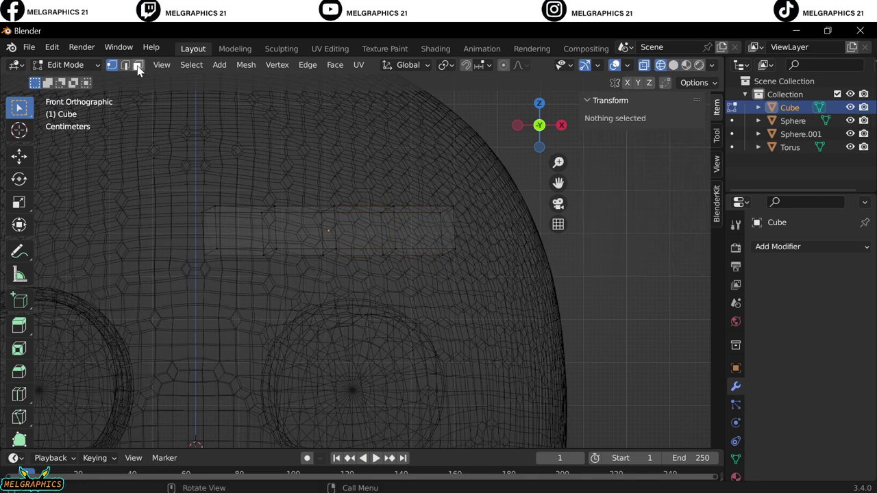
left_click(138, 64)
left_click_drag(196, 192, 342, 264)
key("r")
left_click(435, 192)
- Rotate the bar's right end faces too, then inspect the bent bar from the front
left_click_drag(370, 195, 478, 280)
key("r")
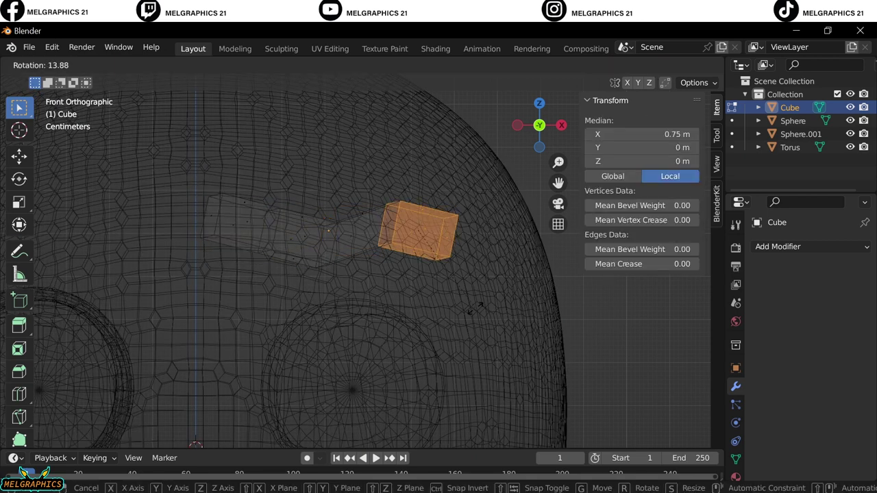
left_click(237, 268)
key("alt+z")
key("alt+a")
middle_click_drag(117, 92, 386, 217)
key("KP_1")
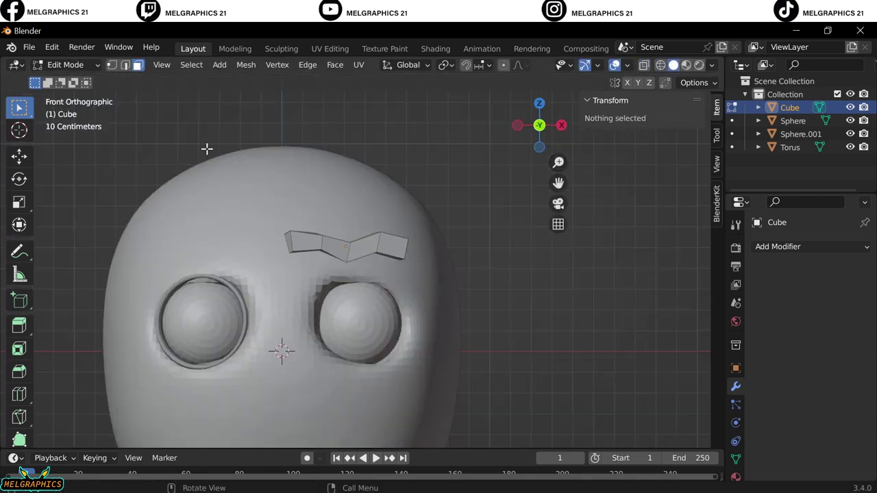
key("a")
- Delete the bent bar and add a UV Sphere in its place
key("Tab")
key("Delete")
key("shift+a")
left_click(471, 257)
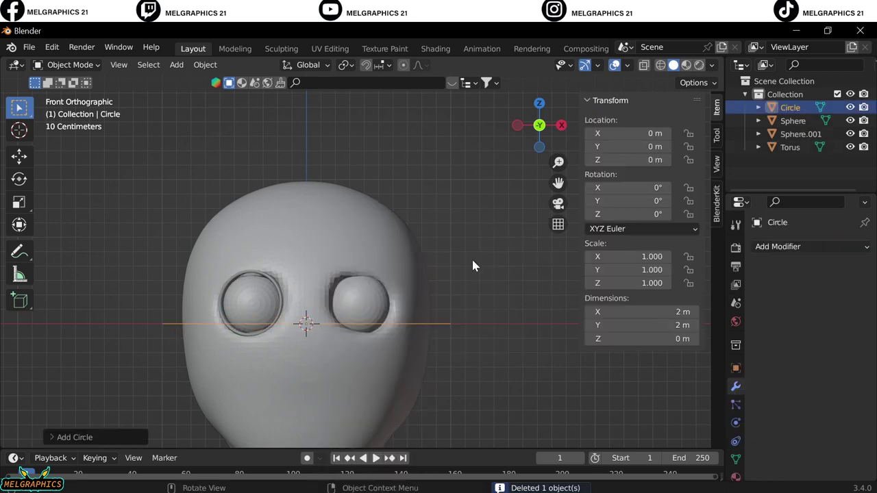
key("ctrl+z")
key("shift+a")
left_click(528, 270)
- Scale the sphere to 0.103 and position it on the brow above the eye
key("s")
key("g")
key("KP_3")
key("g")
key("y")
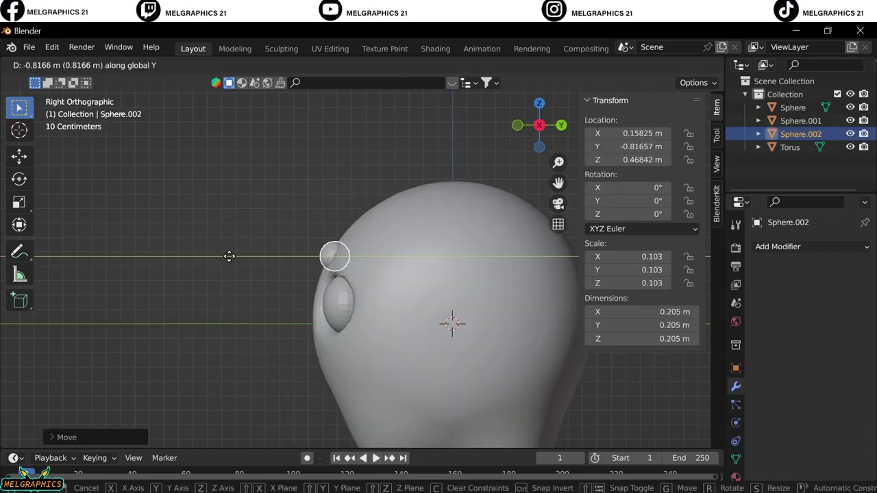
left_click(335, 254)
key("KP_1")
- In Sculpt Mode, pull the sphere into a long eyebrow with an enlarged Snake Hook brush
left_click(70, 65)
left_click(72, 105)
key("k")
key("f")
left_click_drag(295, 235, 418, 260)
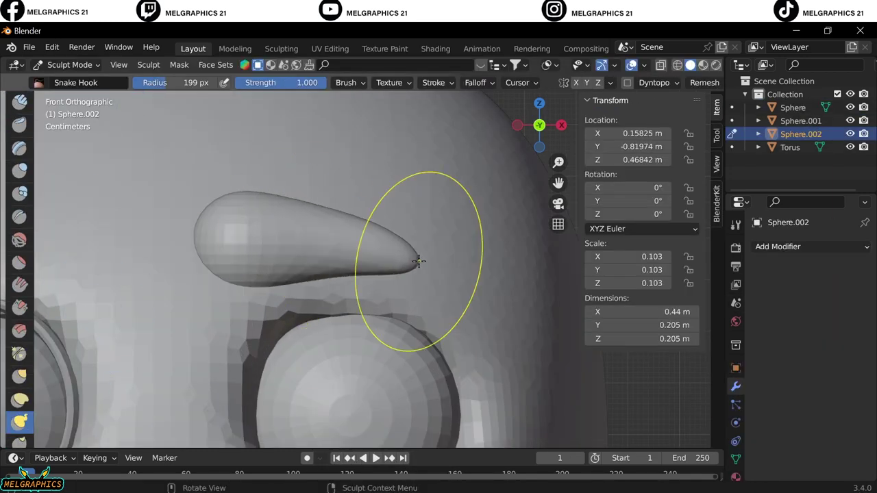
- Use the Grab brush to press the eyebrow against the head and curve it into an arch
middle_click_drag(220, 231, 342, 288)
key("f")
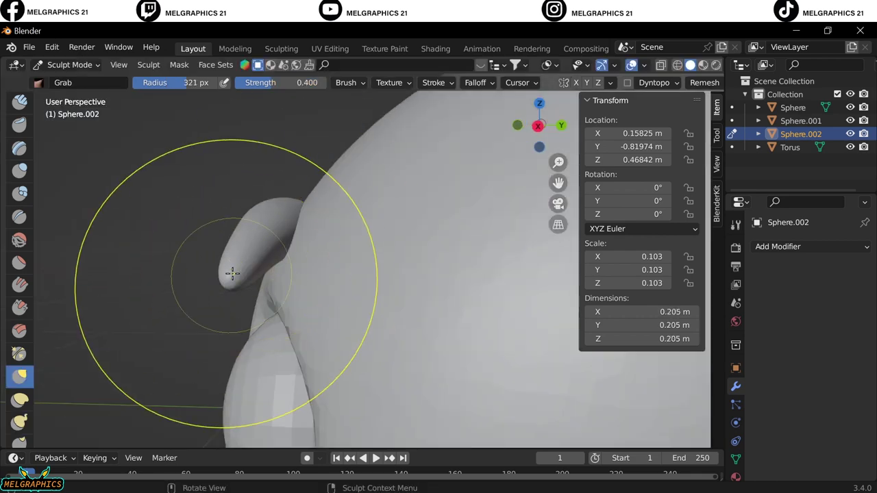
left_click_drag(235, 274, 262, 257)
middle_click_drag(263, 256, 351, 264)
key("KP_1")
left_click_drag(351, 263, 325, 235)
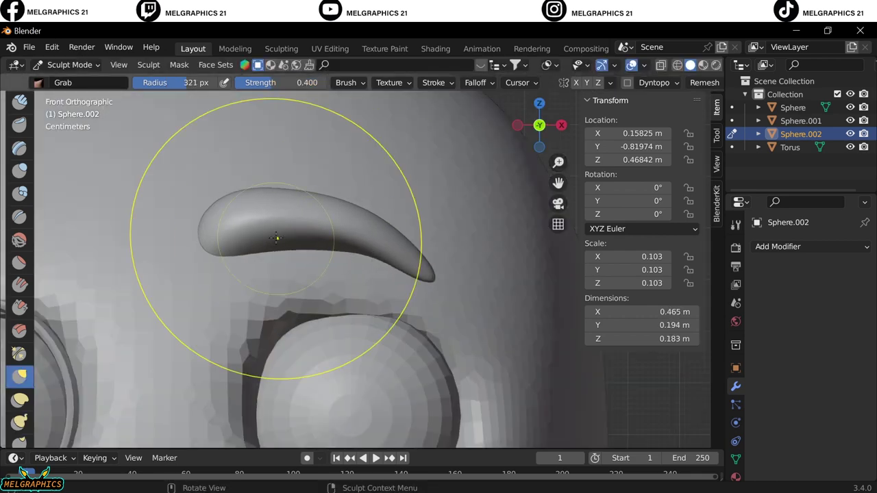
- Back in Object Mode, add a Mirror modifier on X to the eyebrow
left_click(69, 64)
left_click(72, 79)
left_click(812, 247)
left_click(587, 439)
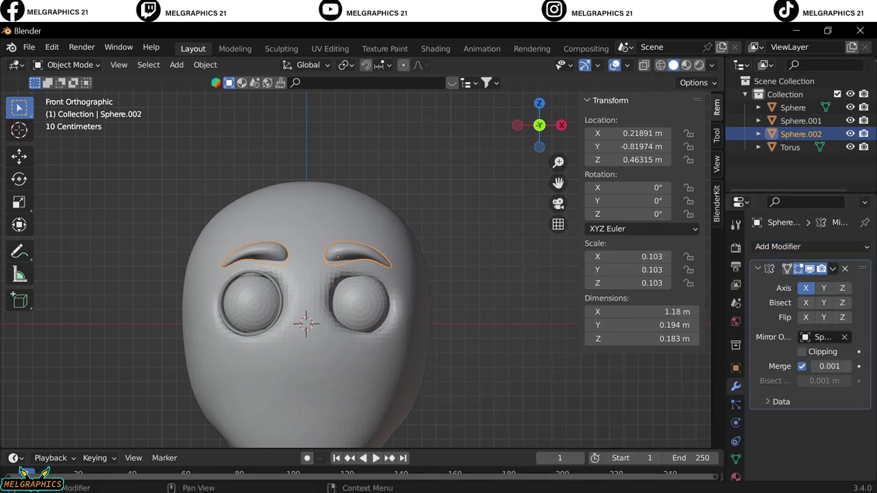
left_click(384, 384)
middle_click_drag(442, 411, 442, 303, "shift")
- Add a UV Sphere for the nose, scale it to 0.065 and stretch it into an oval
key("shift+a")
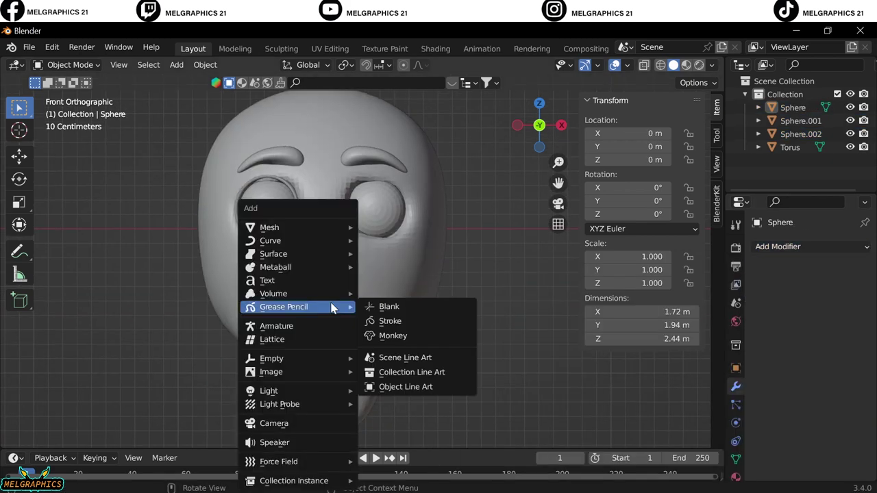
left_click(395, 271)
key("s")
left_click(329, 254)
key("g")
left_click(412, 329)
scroll(412, 329, "up", 8)
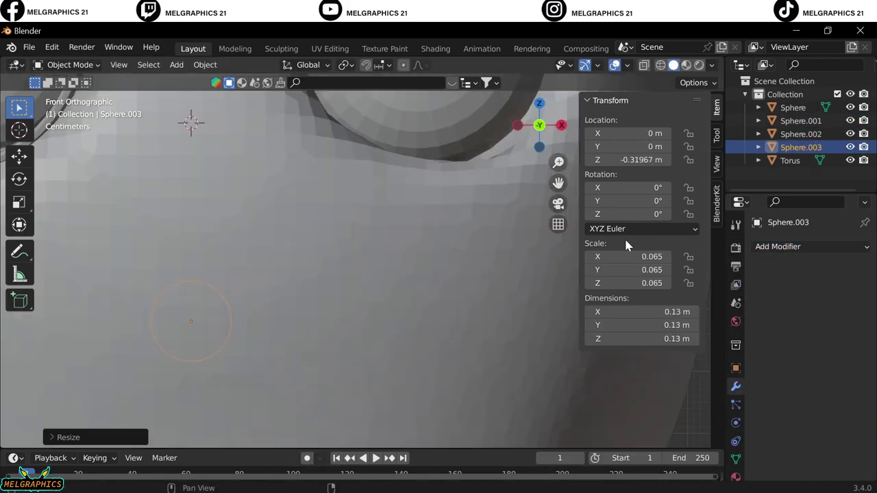
left_click_drag(637, 256, 617, 256)
- Move the nose forward onto the face surface below the eyes
key("KP_3")
key("g")
left_click(627, 349)
key("KP_1")
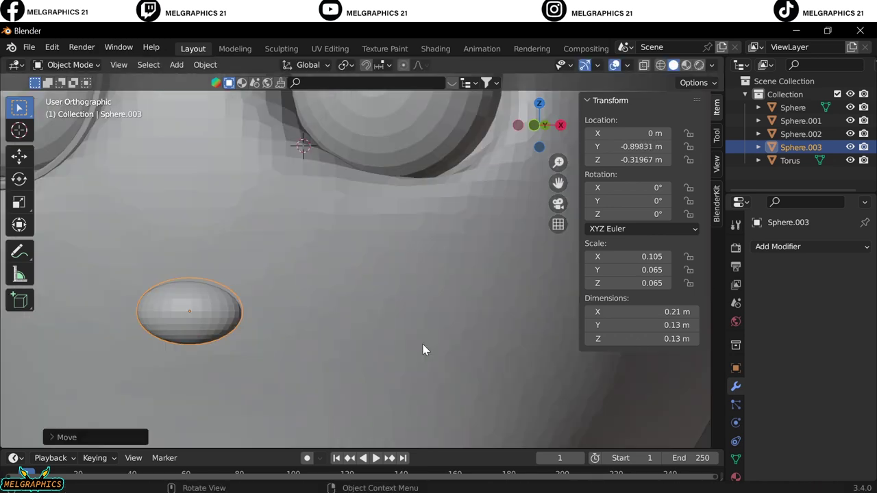
scroll(441, 404, "down", 8)
scroll(422, 306, "up", 5)
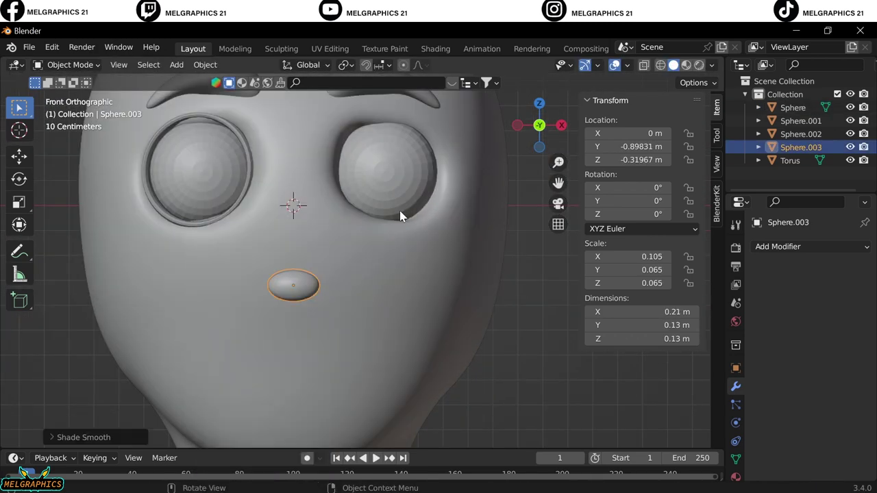
- Add a Solidify modifier to the eye ring with 0.01 m thickness and offset -1
left_click(253, 171)
right_click(254, 172)
left_click(777, 246)
left_click(583, 452)
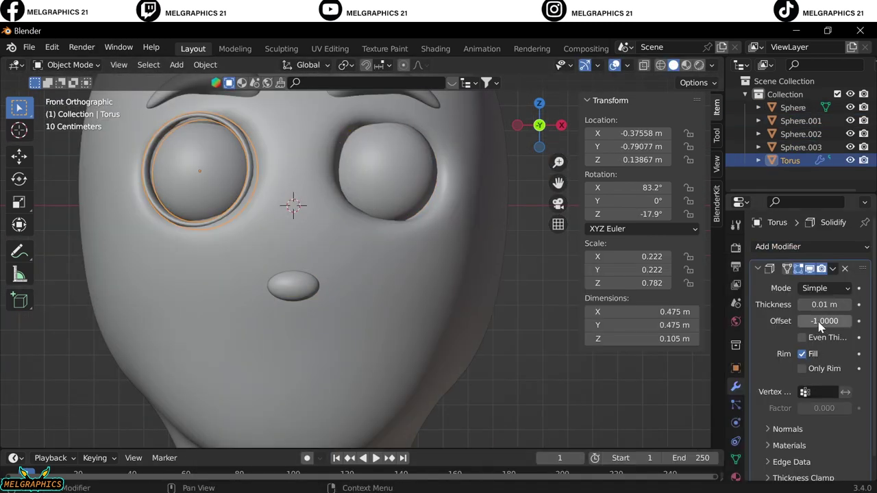
left_click_drag(823, 305, 843, 304)
mouse_move(515, 409)
middle_mouse_down()
mouse_move(443, 332)
mouse_move(206, 203)
mouse_move(497, 300)
middle_mouse_up()
- Shift the eye ring front-to-back into place, then select the eyebrows
key("g")
key("y")
key("KP_1")
left_click(373, 206)
right_click(374, 205)
- Apply Shade Smooth to the eyebrows and deselect them
left_click(373, 202)
scroll(433, 353, "down", 3)
left_click(434, 353)
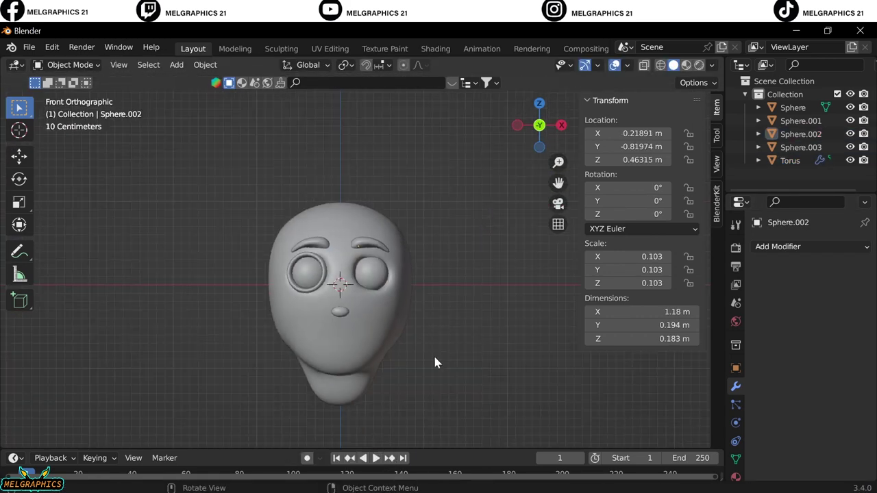
scroll(337, 385, "up", 2)
left_click_drag(552, 186, 450, 255)
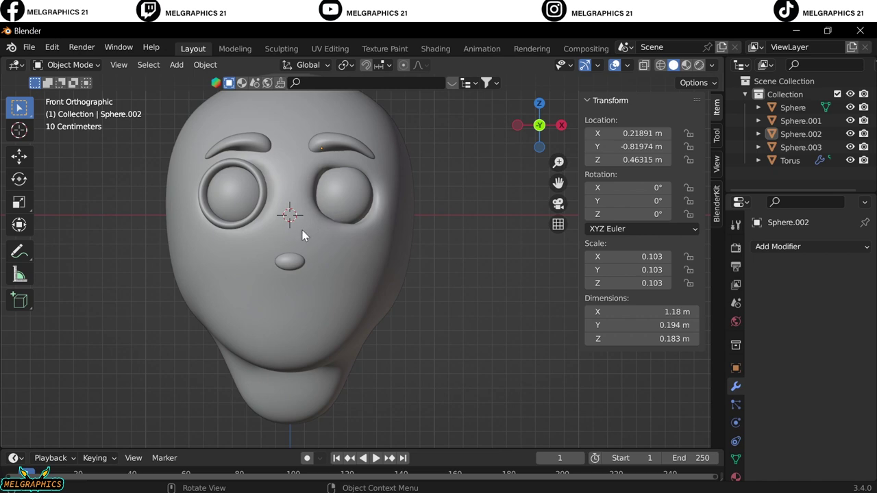
- Add a UV Sphere for the ear, scale it to 0.235 and place it beside the head
key("shift+a")
left_click(470, 313)
right_click(490, 373)
key("Escape")
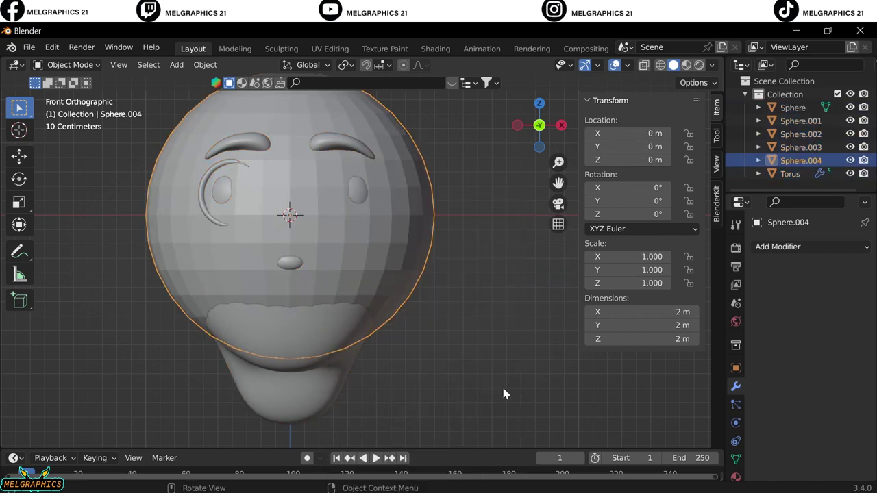
key("s")
left_click(325, 279)
key("g")
left_click(444, 272)
- Sculpt the sphere into an ear with a smaller Snake Hook brush, then shade it smooth
key("ctrl+Tab")
key("KP_3")
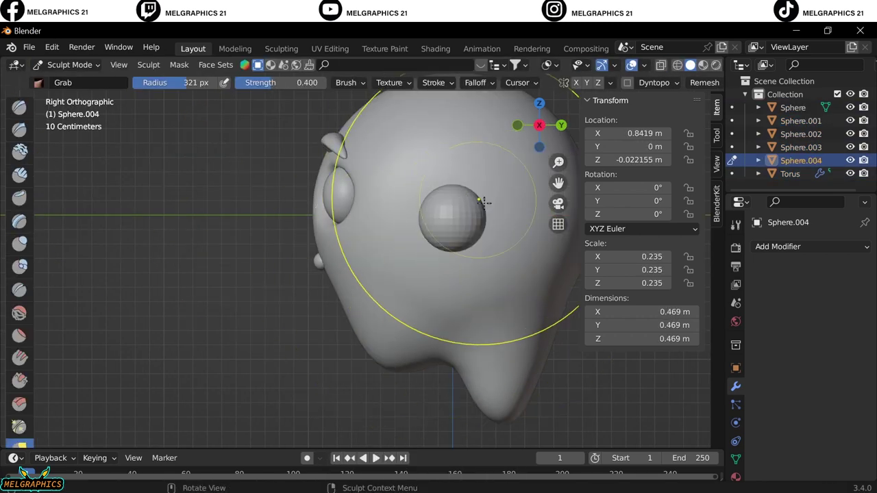
key("k")
left_click_drag(347, 258, 345, 288)
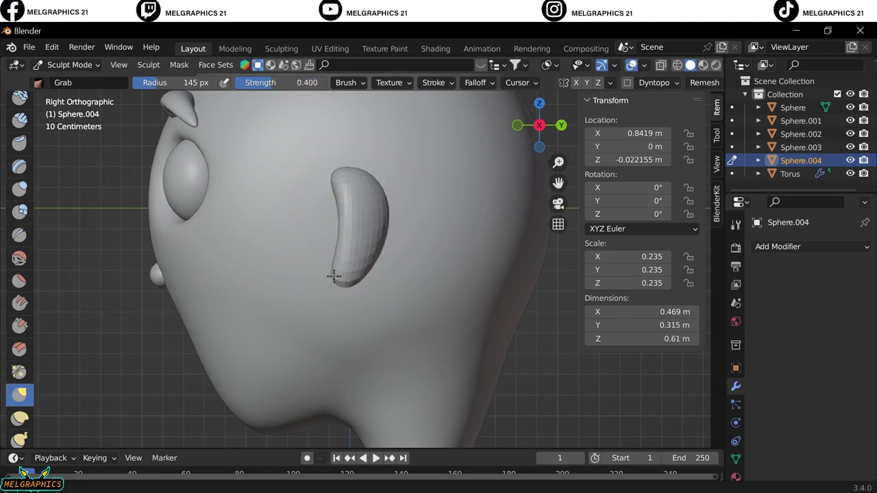
key("ctrl+Tab")
right_click(358, 220)
left_click(358, 219)
key("KP_1")
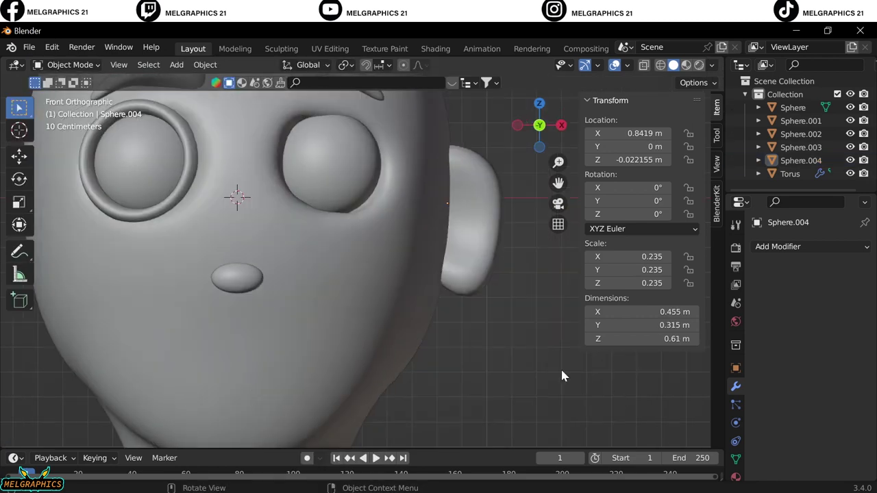
- Add a Mirror modifier using the head as mirror object and apply it
right_click(439, 228)
middle_click_drag(446, 239, 467, 290)
left_click(777, 246)
left_click(569, 391)
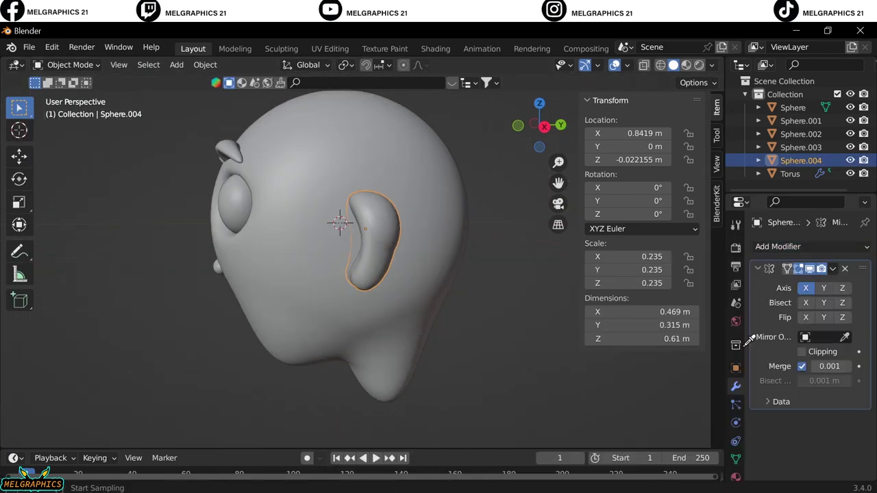
left_click(833, 269)
key("ctrl+a")
key("KP_1")
left_click(497, 332)
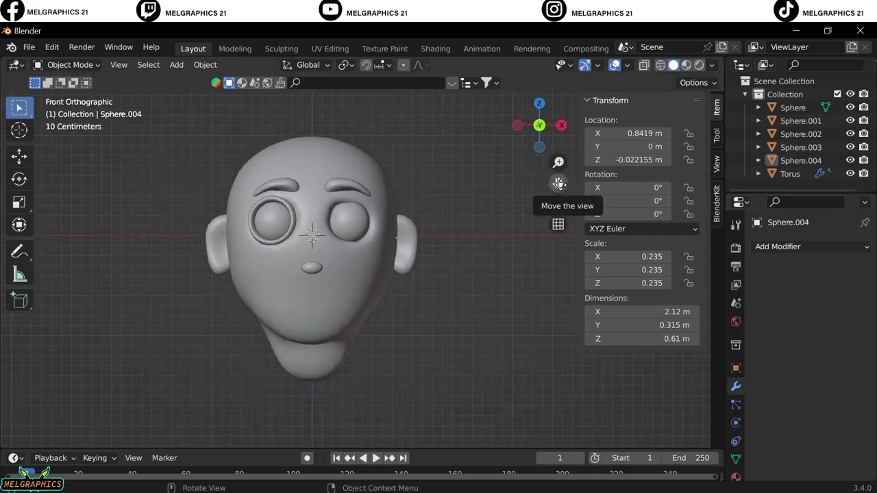
- In Sculpt Mode on the head, cut a mouth shape into the lower face with Lasso Trim
scroll(274, 313, "up", 3)
left_click(274, 314)
left_click(68, 64)
left_click(68, 107)
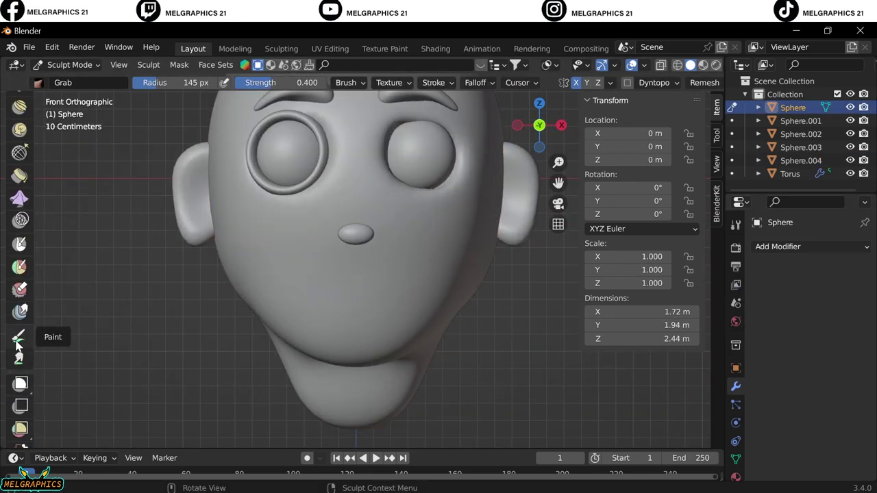
left_click_drag(20, 384, 89, 394)
scroll(342, 247, "up", 3)
left_click_drag(301, 325, 368, 346)
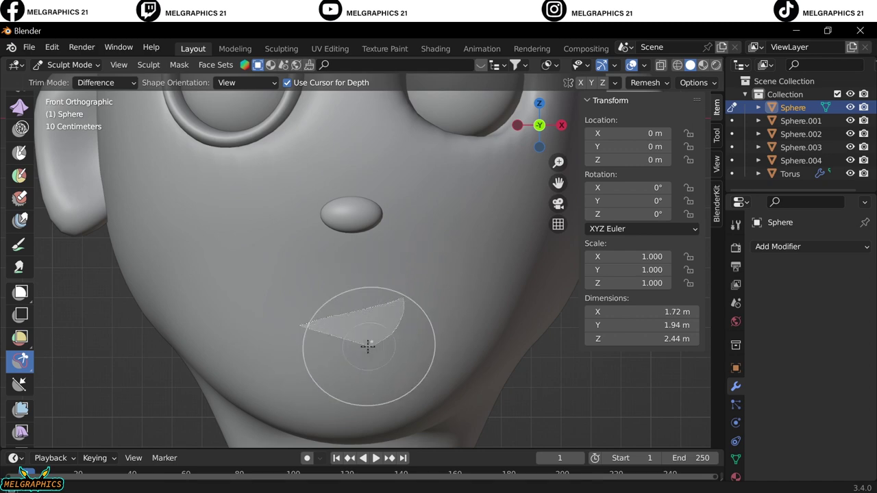
- Inspect the mouth cut from an angle, then return to Object Mode in front view
scroll(508, 369, "down", 3)
mouse_move(466, 362)
middle_mouse_down()
mouse_move(479, 353)
mouse_move(411, 356)
mouse_move(302, 264)
middle_mouse_up()
scroll(302, 340, "up", 5)
key("KP_1")
key("ctrl+Tab")
key("KP_1")
- Try Fill brush strokes along the mouth edges in Sculpt Mode, then undo them
left_click(68, 64)
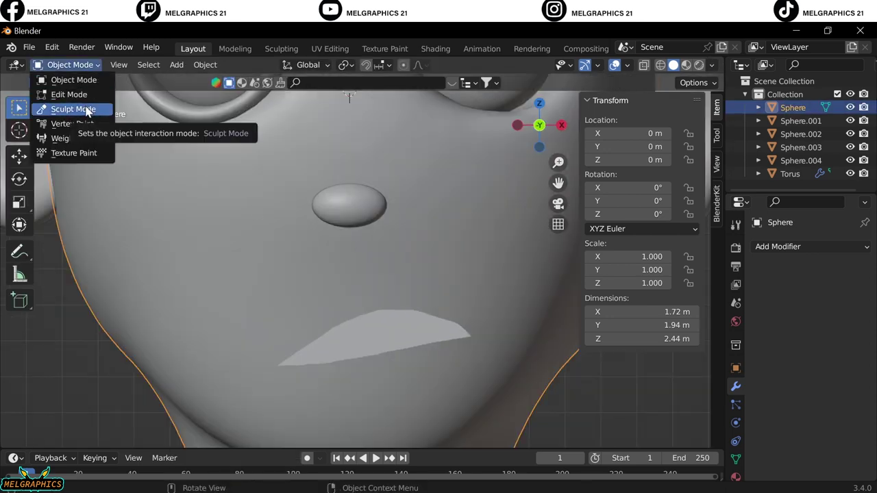
left_click(87, 110)
left_click(20, 266)
left_click(19, 358)
mouse_move(287, 356)
left_mouse_down()
mouse_move(446, 308)
mouse_move(354, 338)
left_mouse_up()
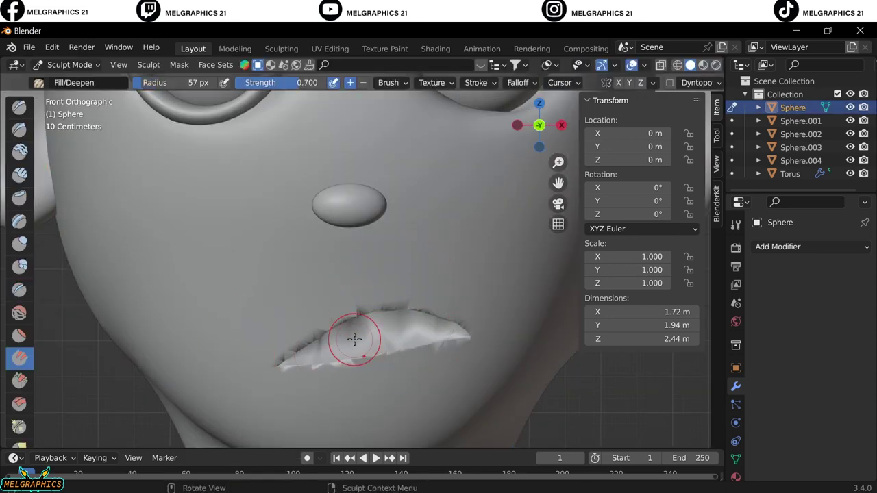
key("ctrl+z")
key("ctrl+z")
key("ctrl+z")
scroll(480, 348, "down", 4)
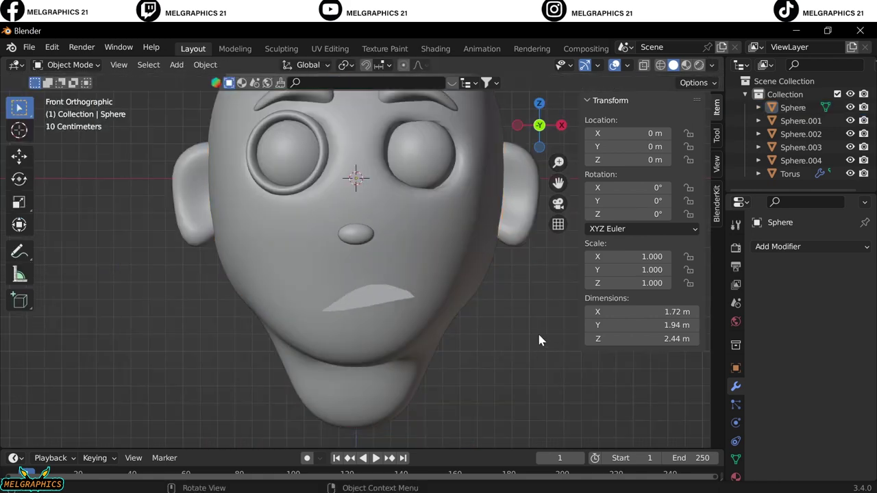
scroll(537, 335, "down", 2)
- Add a cylinder, flatten it to 0.3 on Z and shrink it
scroll(480, 288, "up", 2)
key("shift+a")
left_click(528, 302)
type("sz0.3")
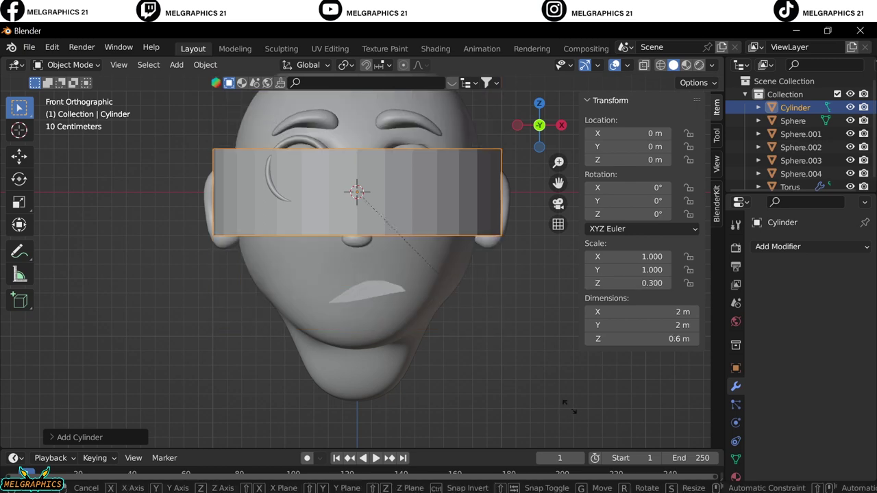
type("g")
left_click(432, 401)
key("s")
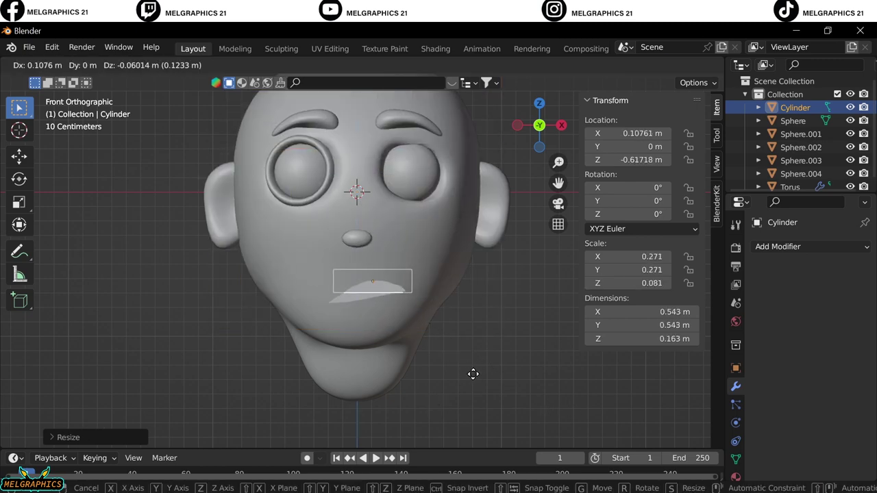
left_click(473, 374)
- Move the cylinder forward in side view and lower it over the mouth
key("KP_3")
key("g")
key("y")
left_click(411, 372)
key("KP_1")
scroll(390, 331, "up", 4)
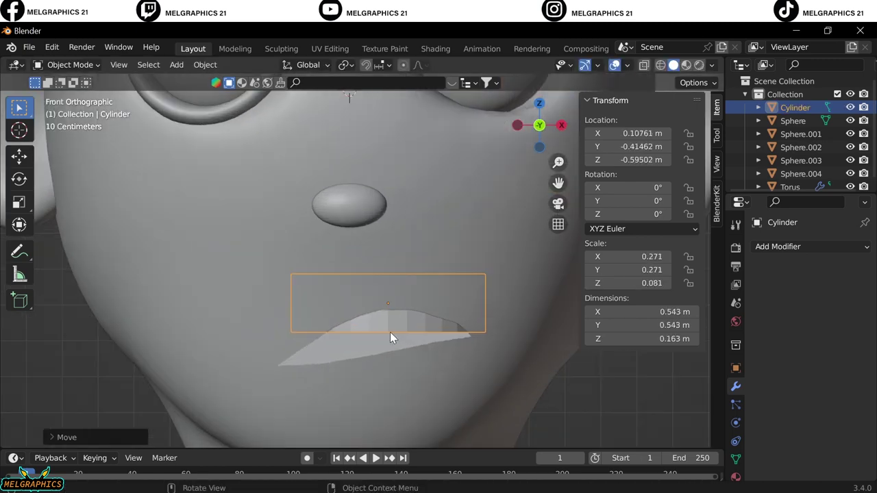
key("g")
left_click(381, 337)
- Orbit around the head to check the cylinder's placement, returning to front view
scroll(310, 330, "down", 5)
middle_click_drag(310, 330, 309, 232)
right_click(309, 232)
key("Escape")
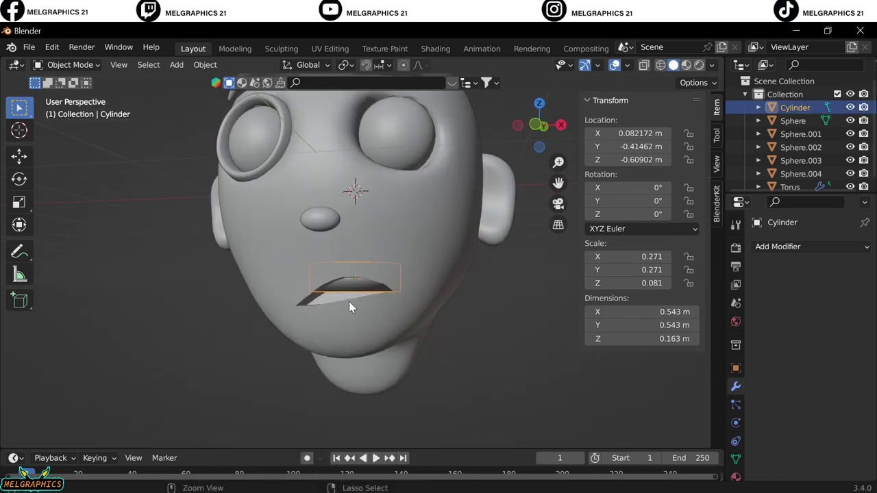
scroll(349, 305, "up", 2)
key("KP_1")
scroll(453, 361, "down", 4)
scroll(411, 309, "up", 3)
scroll(262, 225, "up", 2)
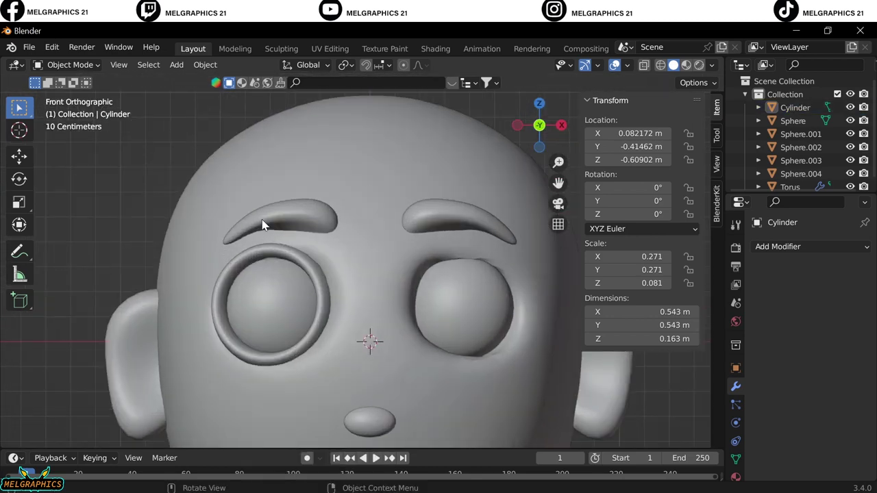
- Add a cube and narrow it into a thin vertical slab (0.015 × 0.034 × 0.515)
key("shift+a")
left_click(315, 231)
scroll(475, 347, "down", 5)
mouse_move(641, 283)
left_mouse_down()
mouse_move(603, 257)
mouse_move(640, 256)
mouse_move(617, 269)
mouse_move(658, 283)
left_mouse_up()
key("KP_3")
key("ctrl+z")
key("KP_1")
key("KP_3")
- Try shrinking and moving the slab beside the right ear, then undo it away
key("s")
left_click(438, 307)
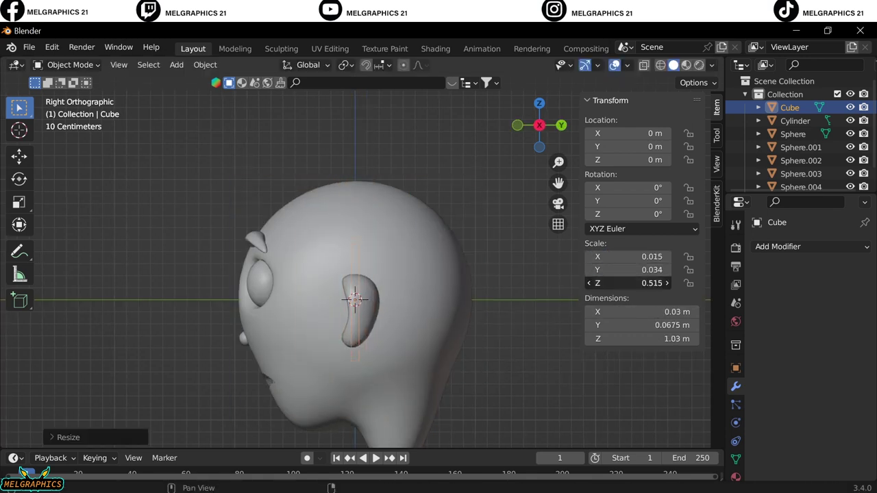
key("g")
left_click(391, 317)
key("KP_1")
key("g")
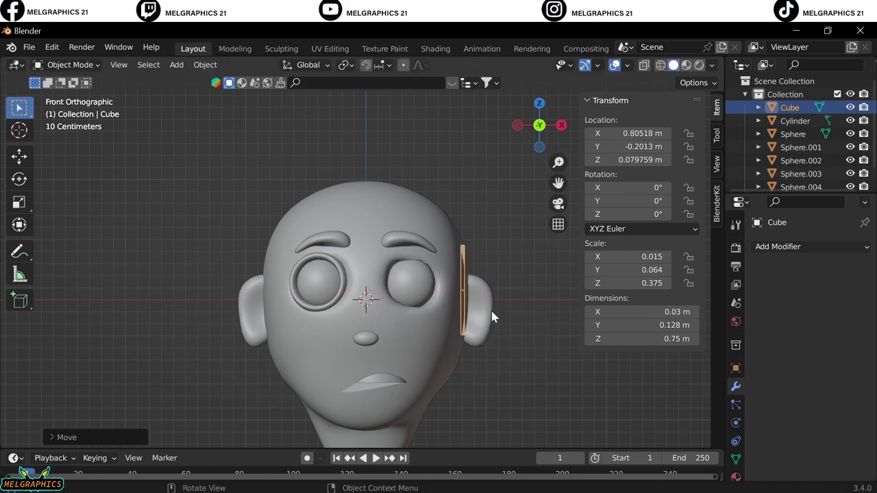
left_click(492, 315)
middle_click_drag(492, 315, 560, 182)
key("KP_3")
key("KP_1")
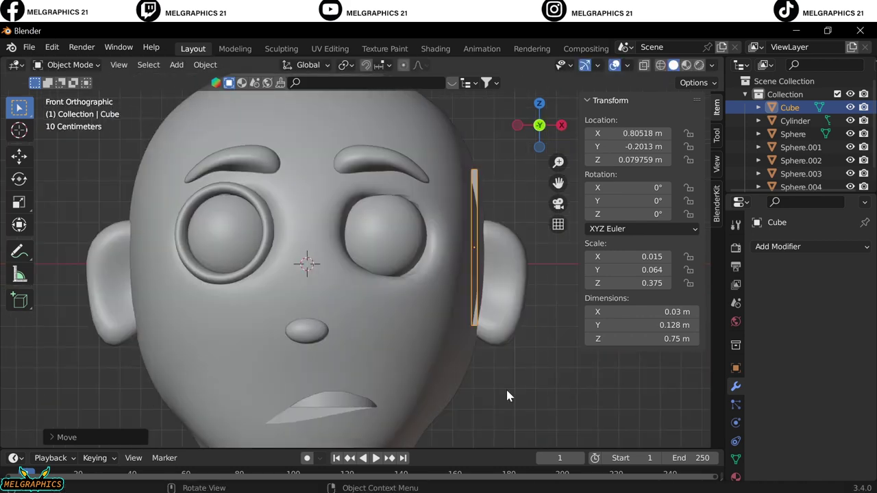
key("ctrl+z")
key("ctrl+z")
key("ctrl+z")
- Add a UV sphere, shrink it and place it just in front of the ear
key("shift+a")
left_click(573, 279)
key("s")
left_click(438, 288)
key("g")
key("x")
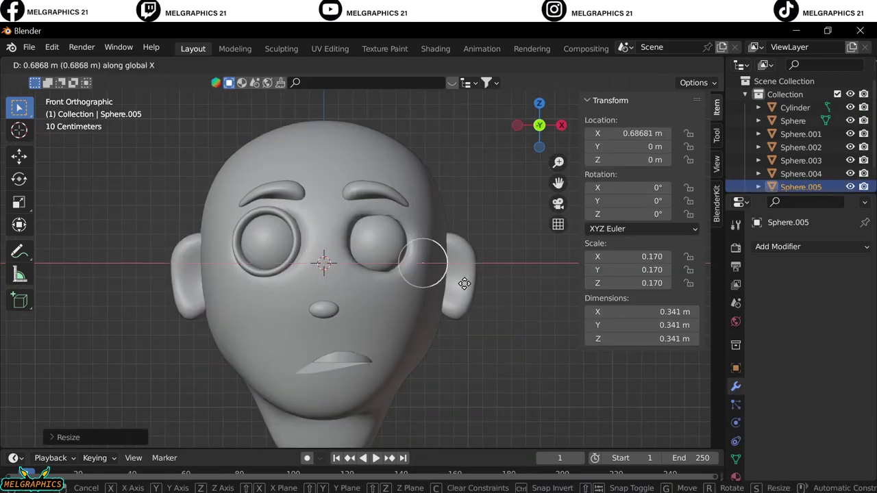
key("KP_3")
left_click(426, 281)
scroll(258, 277, "up", 4)
- Sculpt the sphere with Snake Hook and Grab into a long downward crescent
key("ctrl+Tab")
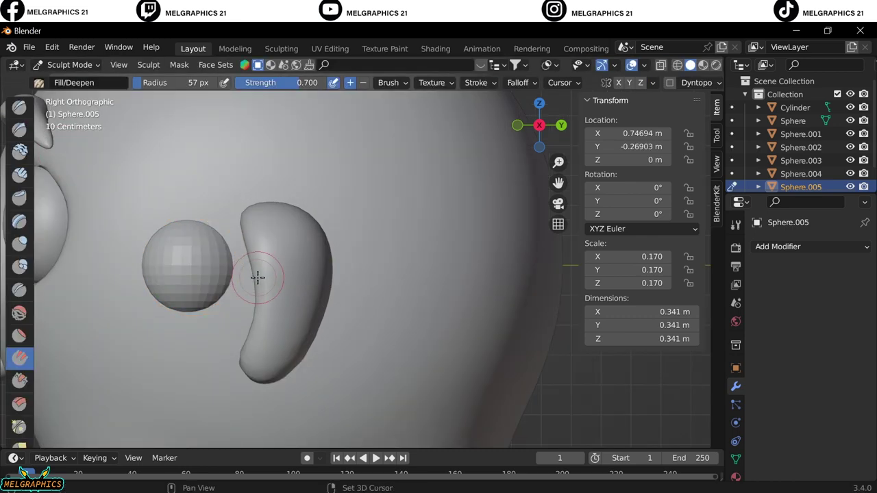
key("k")
key("g")
left_click_drag(188, 301, 190, 412)
key("KP_1")
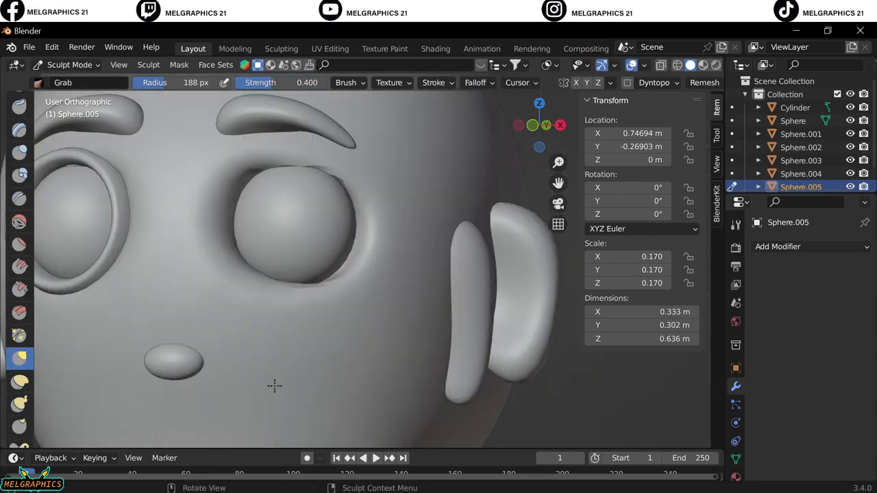
scroll(478, 417, "up", 2)
left_click_drag(504, 349, 506, 358)
key("KP_3")
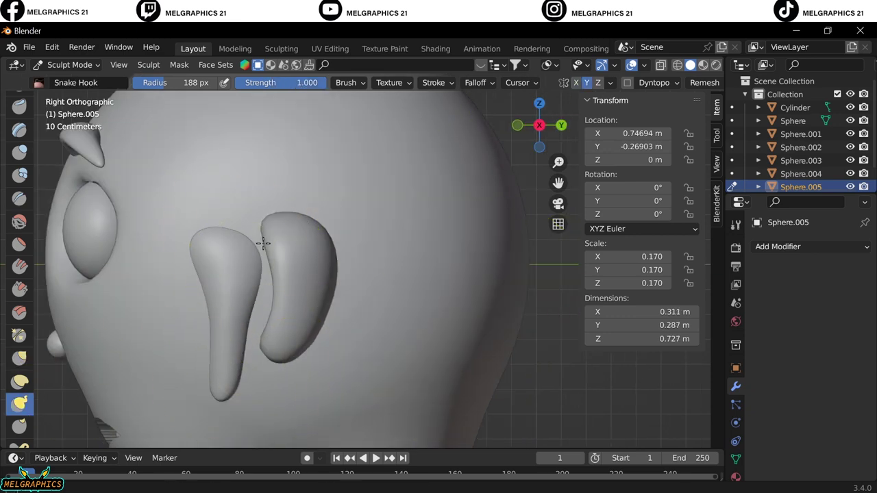
left_click_drag(238, 392, 237, 406)
key("KP_1")
- Add and apply a Mirror modifier so the crescent appears on both sides, then select the head
key("ctrl+Tab")
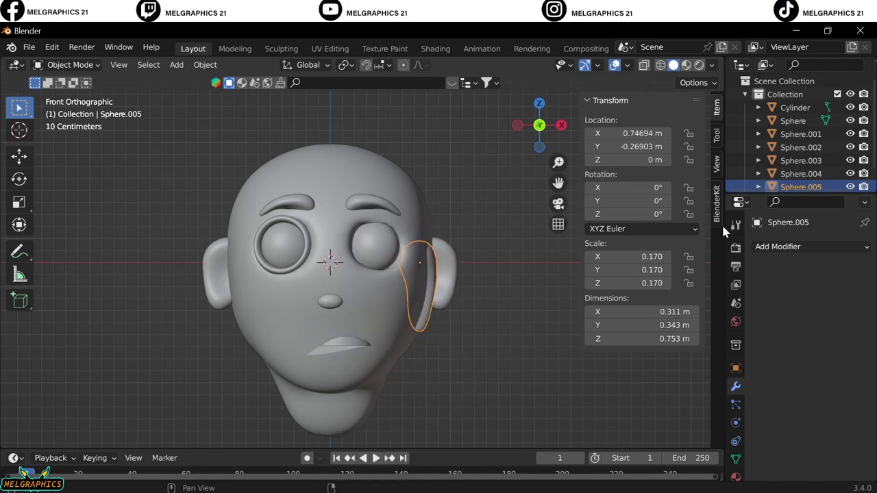
left_click(778, 247)
left_click(568, 380)
key("ctrl+a")
left_click(553, 337)
middle_click_drag(552, 337, 493, 336)
key("KP_1")
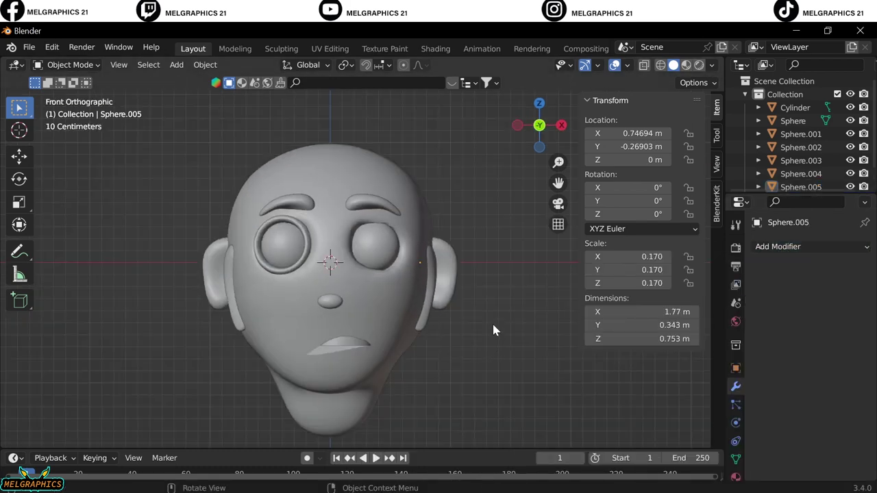
left_click(411, 322)
scroll(412, 322, "up", 3)
- Enter Sculpt Mode on the head and orbit around the chin area
key("ctrl+Tab")
middle_click_drag(411, 322, 437, 294, "shift")
scroll(399, 306, "up", 2)
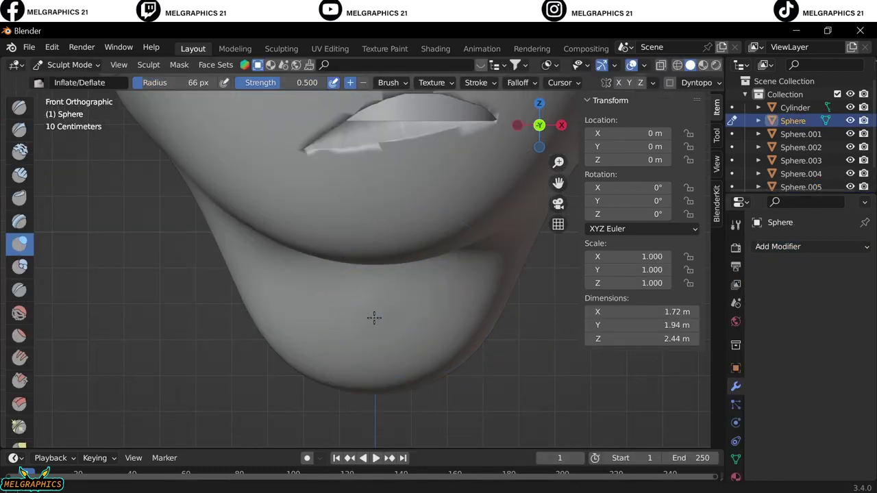
middle_click_drag(374, 317, 283, 309)
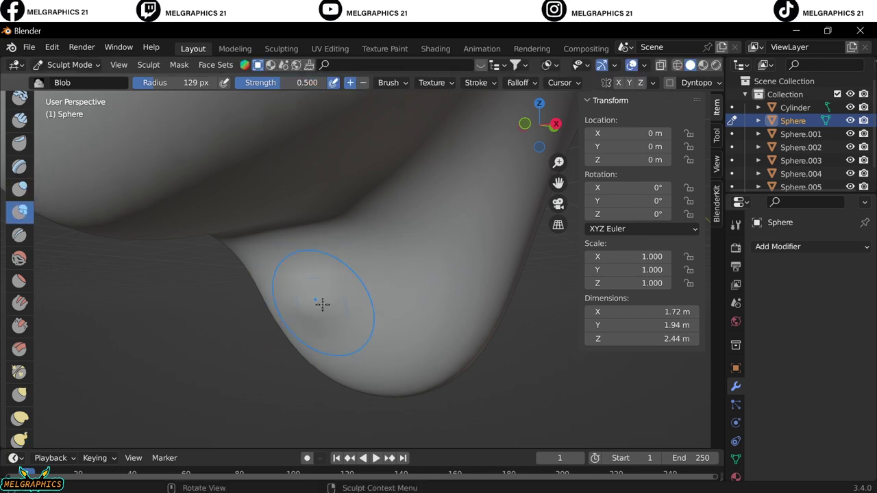
key("KP_1")
middle_click_drag(356, 296, 398, 322)
key("KP_1")
scroll(414, 331, "down", 4)
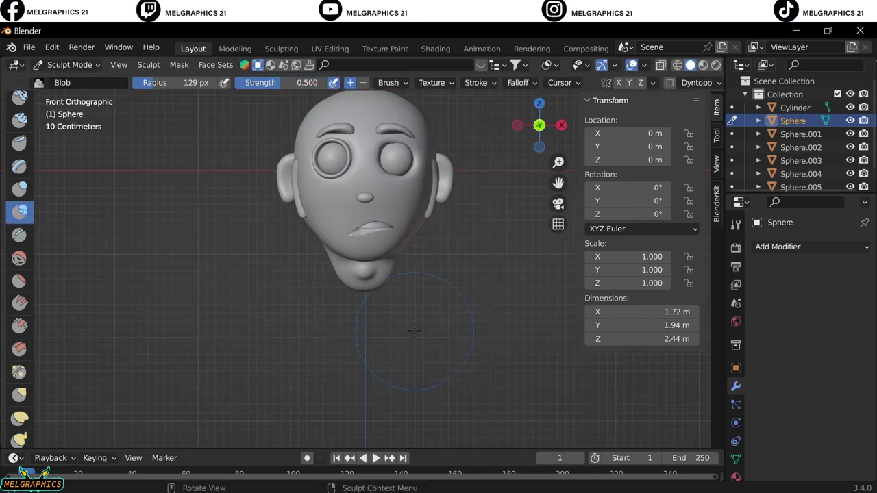
scroll(346, 193, "up", 4)
scroll(27, 154, "up", 2)
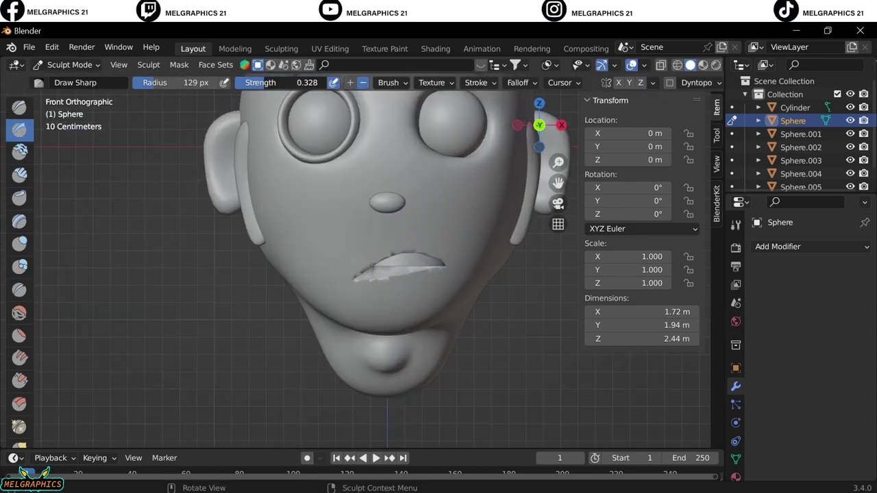
middle_click_drag(480, 233, 490, 274)
key("KP_1")
- Inspect the cheeks from side and front views and switch to the Snake Hook brush
scroll(503, 332, "down", 4)
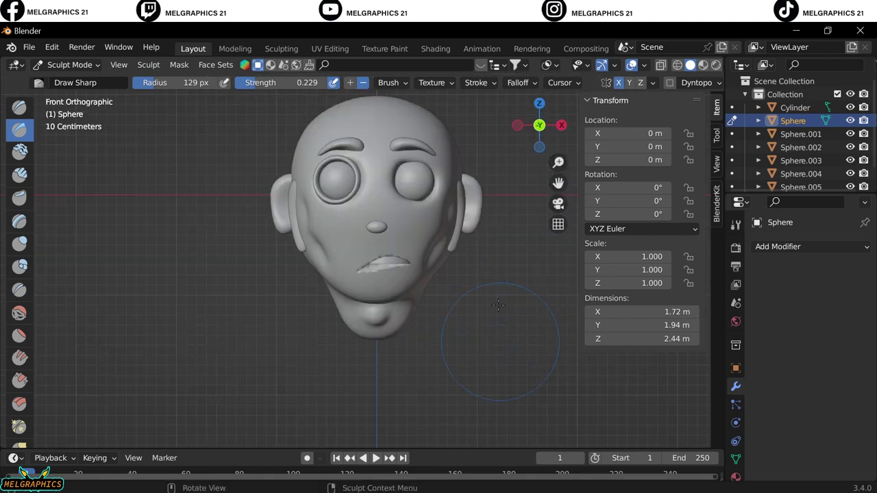
scroll(508, 344, "up", 4)
scroll(507, 344, "down", 2)
key("KP_3")
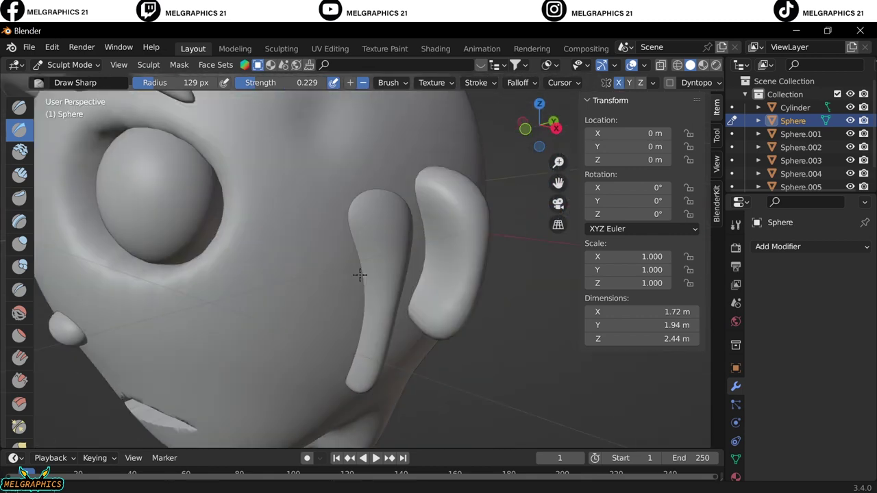
scroll(262, 146, "down", 3)
key("KP_1")
scroll(326, 135, "up", 4)
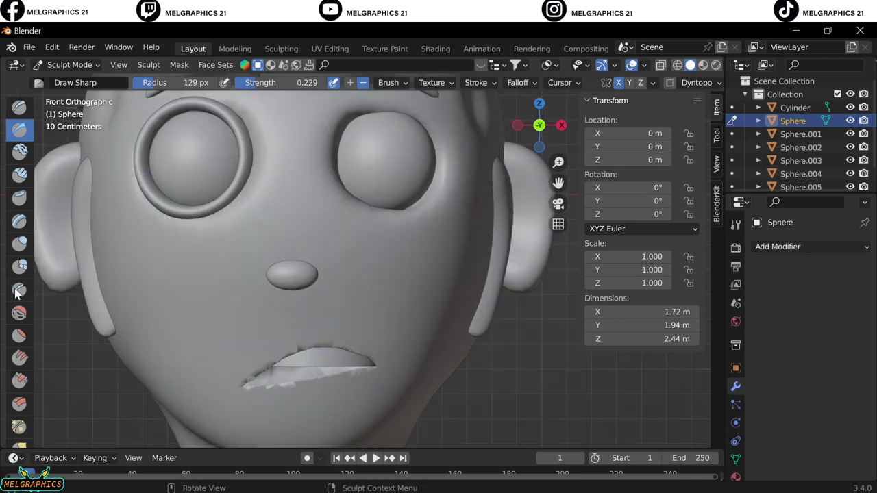
key("k")
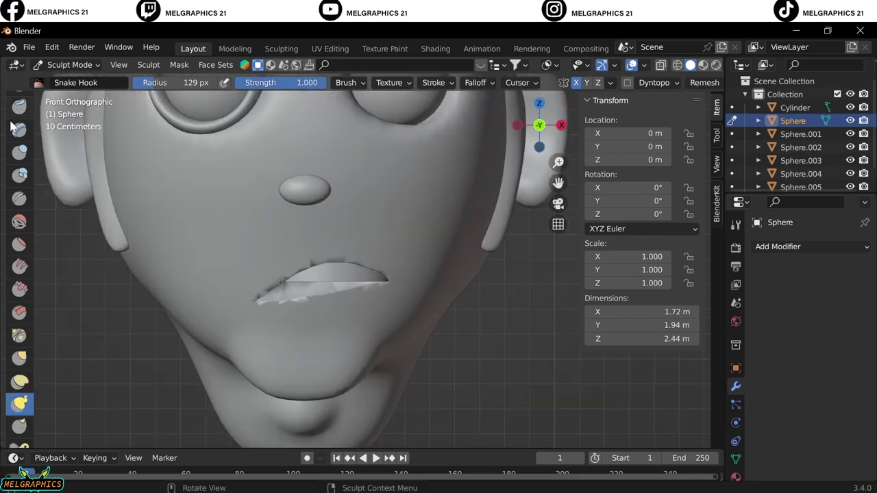
middle_click_drag(364, 357, 398, 320)
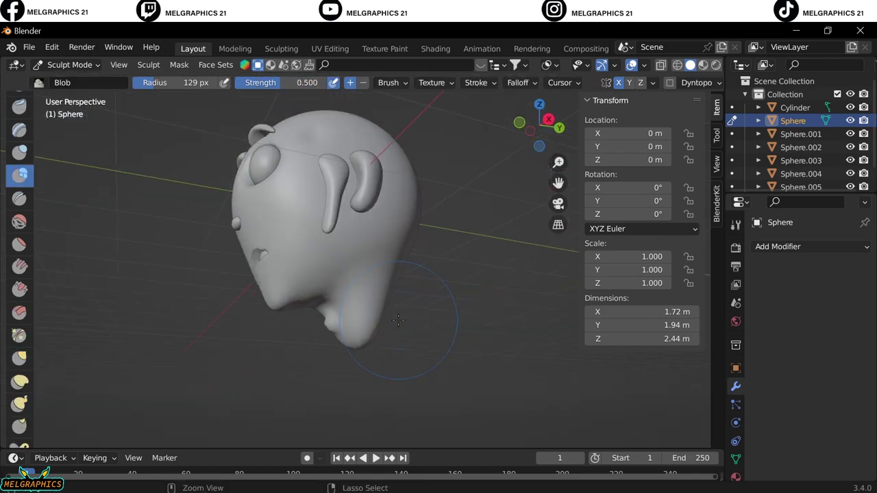
key("KP_1")
- Back in Object Mode, add a flattened cylinder and center it beneath the neck
left_click(68, 65)
left_click(66, 80)
key("shift+a")
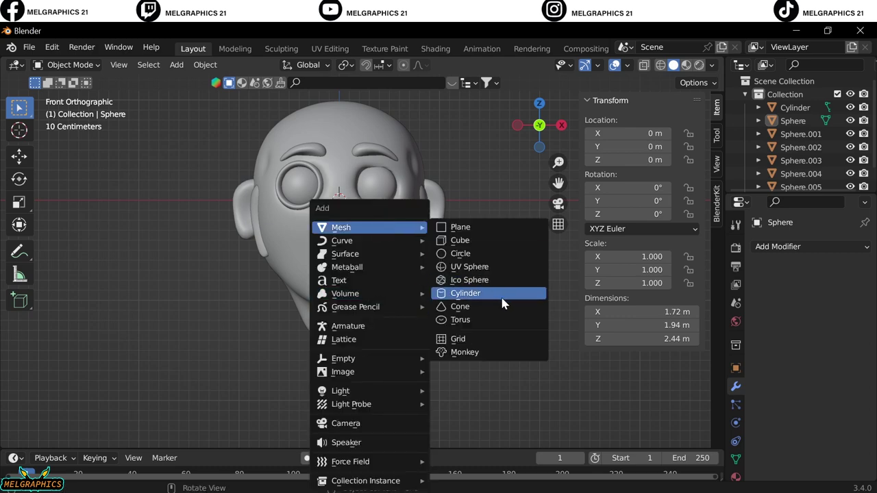
left_click(503, 304)
left_click(426, 390)
key("g")
key("z")
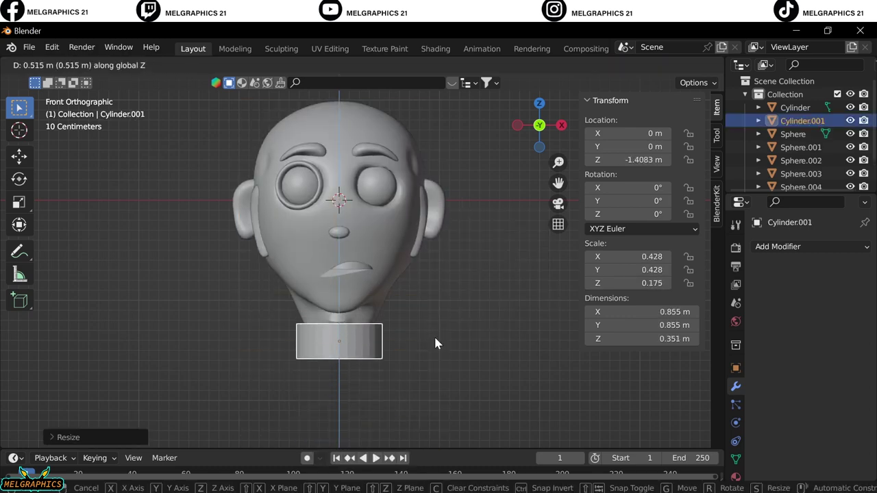
key("KP_3")
key("y")
left_click(432, 346)
key("KP_1")
key("s")
left_click(458, 404)
- Resize the collar cylinder to 0.419 × 0.419 × 0.172 and apply Shade Smooth
middle_click_drag(458, 405, 349, 401)
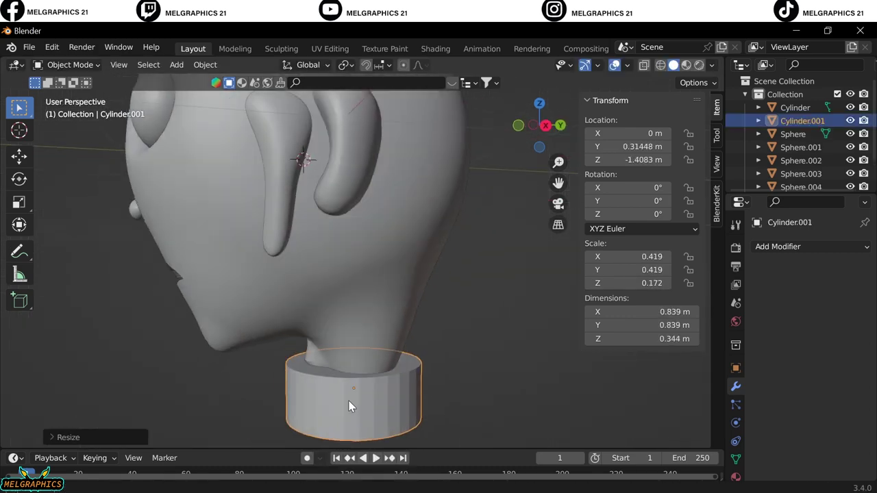
key("KP_1")
scroll(441, 362, "down", 3)
right_click(441, 362)
left_click(440, 362)
right_click(349, 226)
middle_click_drag(349, 255, 242, 344)
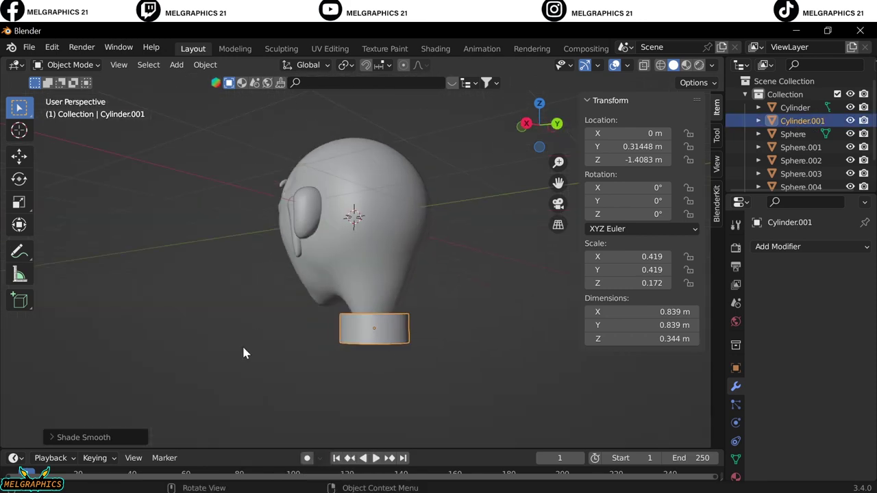
key("KP_1")
left_click(69, 65)
- Add a UV sphere and position it under the head's collar
key("shift+a")
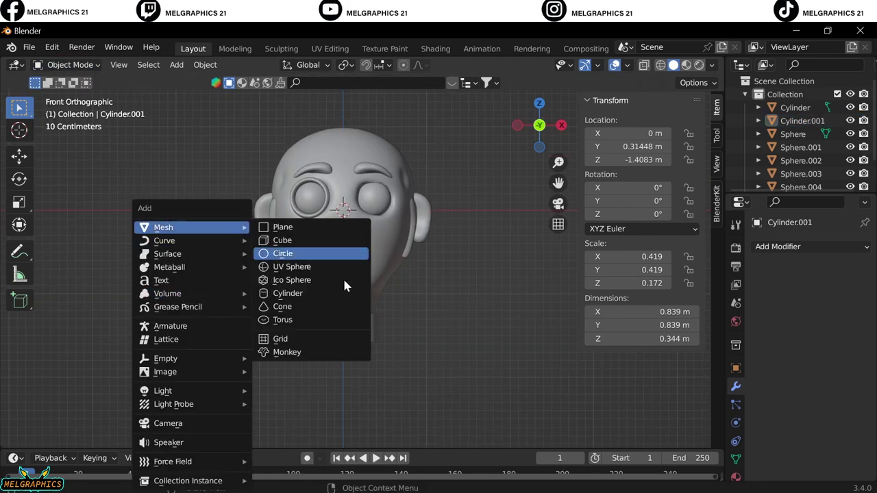
left_click(329, 271)
key("g")
key("z")
left_click(473, 157)
key("KP_3")
key("g")
key("y")
key("z")
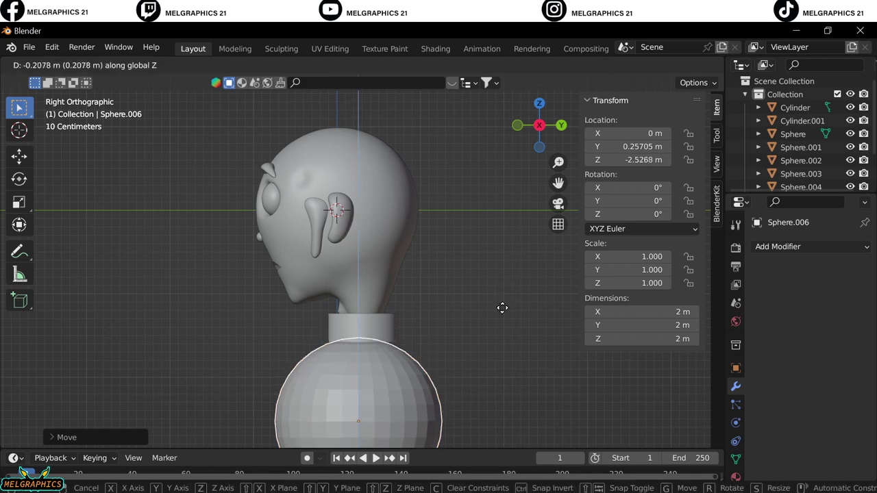
left_click(507, 300)
key("KP_1")
- In Sculpt Mode, grab-pull the sphere wider and outward into a shoulder body
left_click(68, 64)
left_click(65, 108)
key("g")
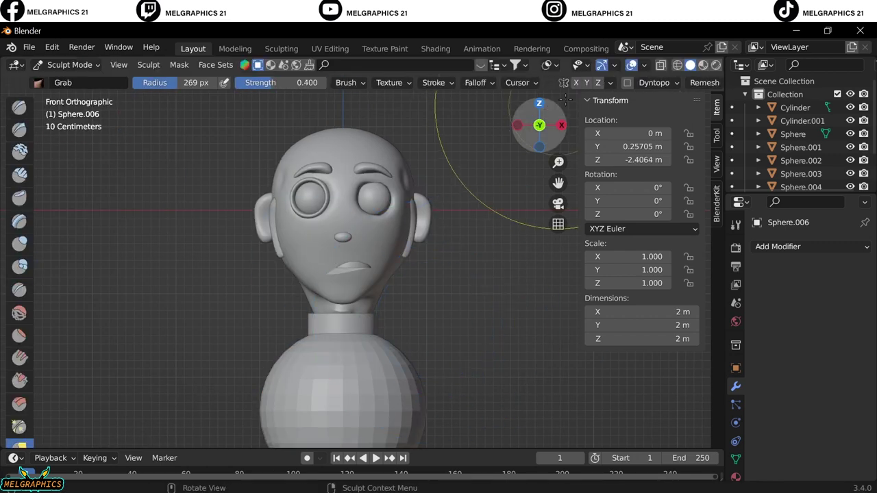
left_click_drag(425, 370, 473, 370)
key("KP_Decimal")
middle_click_drag(329, 329, 215, 330)
key("KP_3")
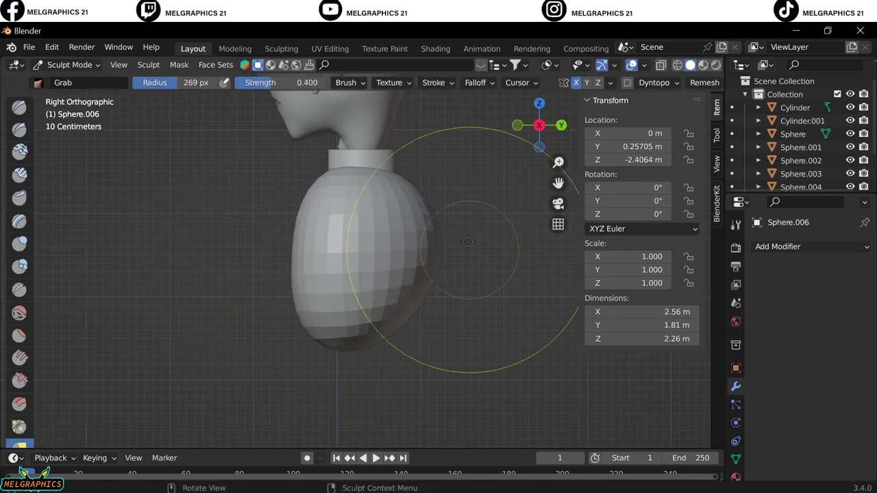
key("KP_1")
- Cut the sphere's bottom flat with Line Project, then select the left eyeball
scroll(21, 343, "down", 5)
left_click(21, 391)
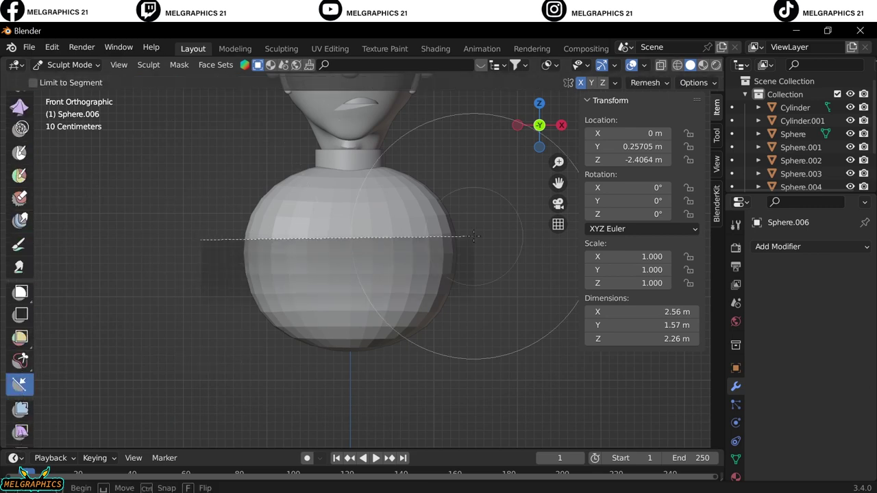
left_click_drag(206, 241, 479, 241)
key("ctrl+Tab")
middle_click_drag(346, 288, 346, 270)
key("KP_1")
left_click_drag(559, 182, 524, 340)
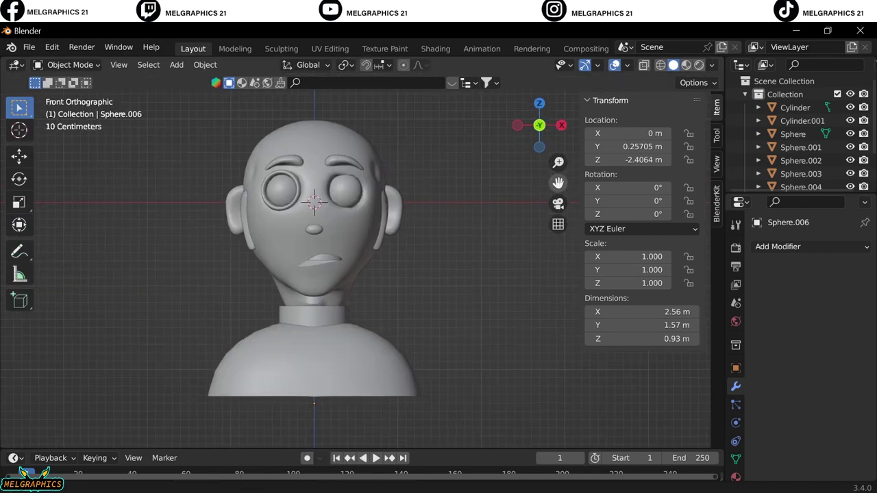
left_click(281, 190)
- Delete the old left eyeball and add a UV sphere scaled to 0.200 near the eye
left_click(69, 65)
key("Delete")
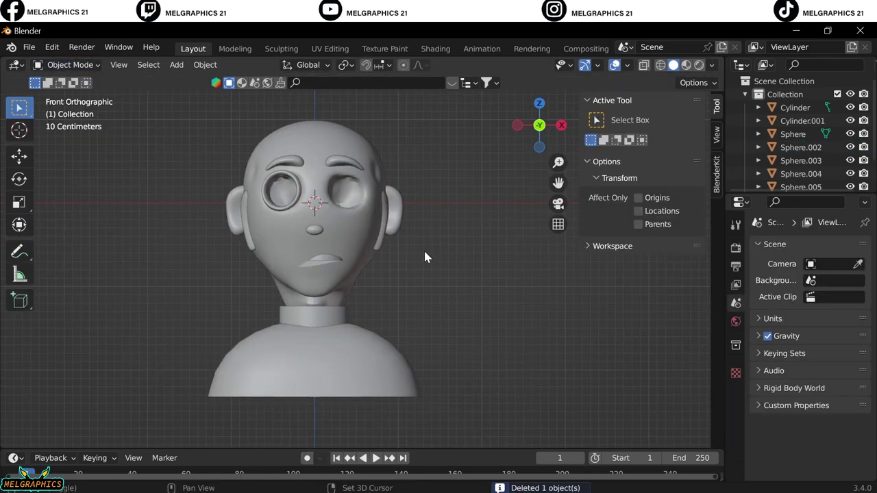
key("shift+a")
key("s")
scroll(329, 260, "up", 3)
key("g")
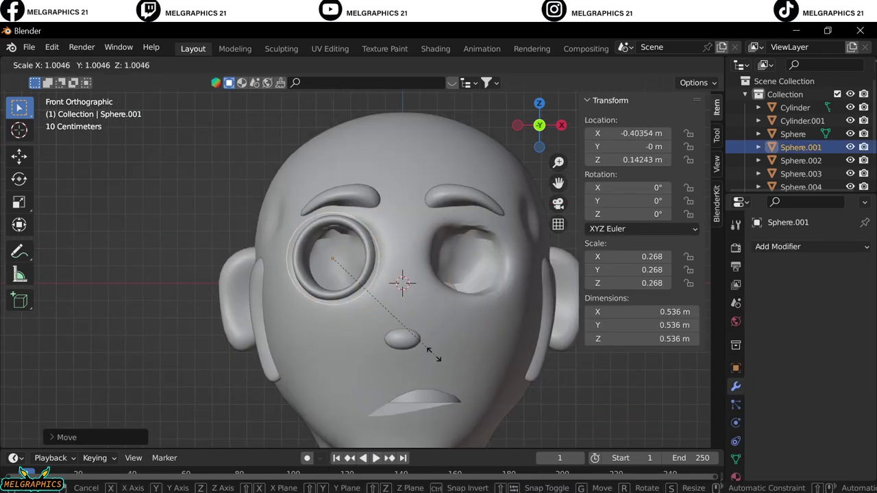
left_click(432, 353)
- Push the sphere along Y into the eye socket and rescale it to 0.216
key("KP_3")
key("ctrl+KP_3")
key("g")
key("y")
left_click(629, 351)
middle_click_drag(629, 350, 329, 321)
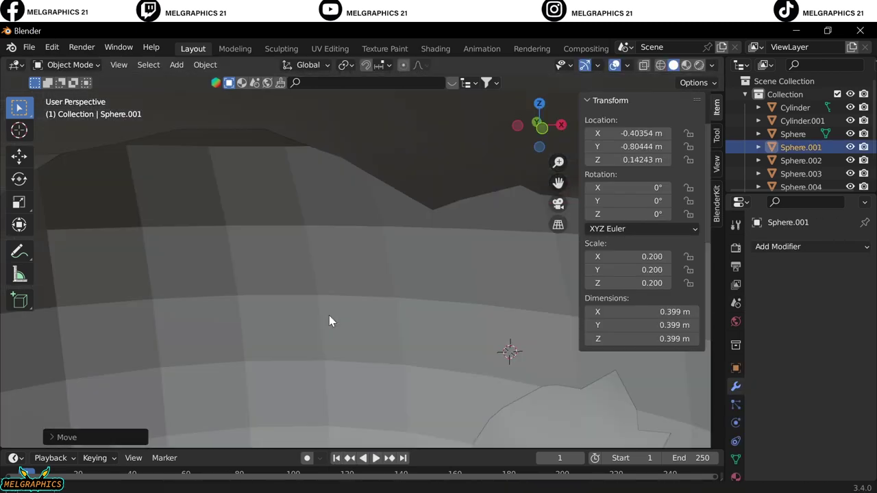
scroll(329, 321, "down", 5)
key("ctrl+KP_3")
key("s")
left_click(216, 308)
- Flatten the eyeball to 0.156 on Y and nudge it sideways into the socket
key("KP_1")
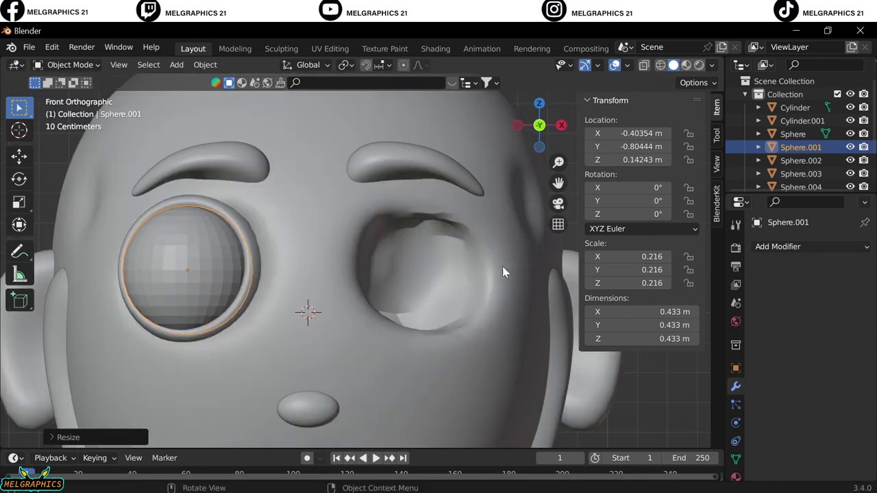
key("ctrl+KP_3")
key("s")
key("y")
left_click(512, 376)
scroll(512, 376, "up", 2)
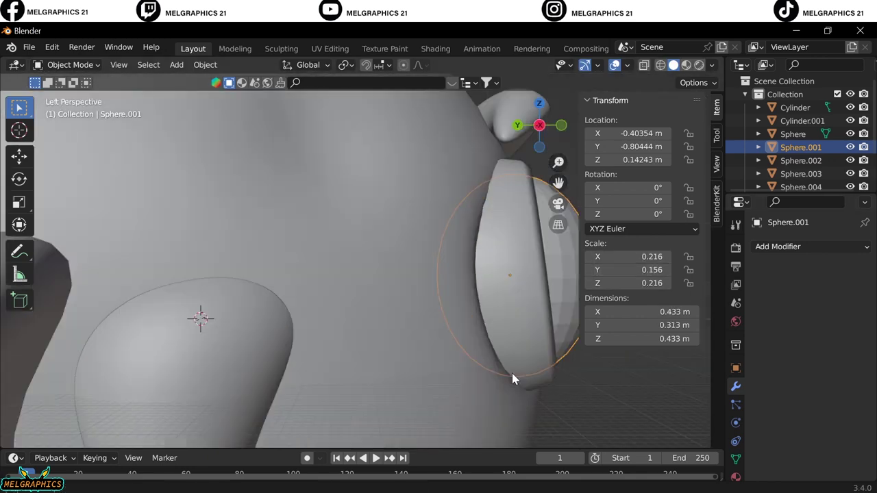
middle_click_drag(512, 372, 408, 339)
key("KP_1")
scroll(237, 276, "up", 2)
key("g")
left_click(238, 276)
- Add another UV sphere for the second eye
scroll(237, 275, "down", 2)
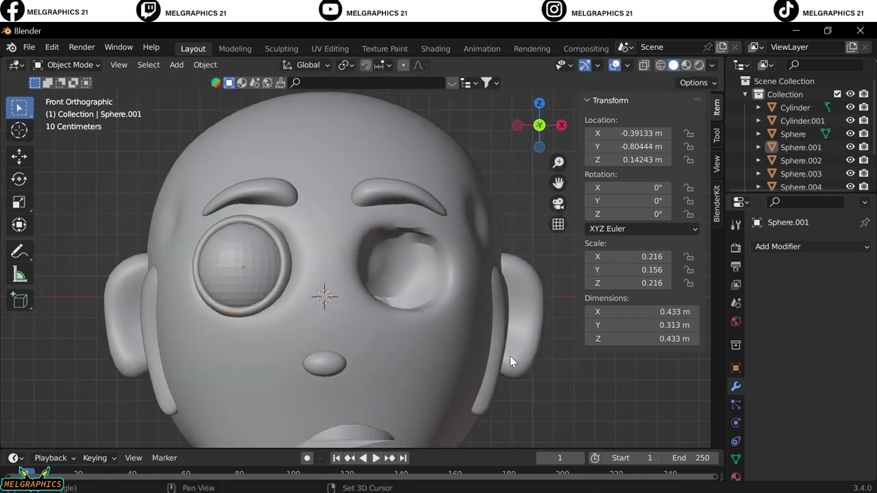
key("shift+a")
left_click(584, 269)
- Shrink the sphere, move it into the right socket along Y, and rotate it 90° on X
key("s")
key("g")
left_click(531, 397)
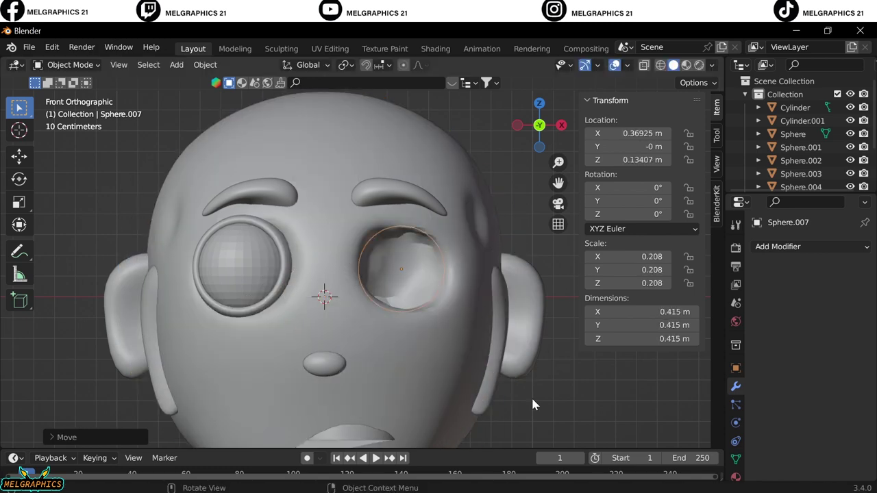
key("KP_3")
key("g")
key("y")
left_click(531, 396)
- Flatten the eyeball to 0.206 × 0.206 × 0.147 and angle it around Z
left_click_drag(639, 272, 620, 272)
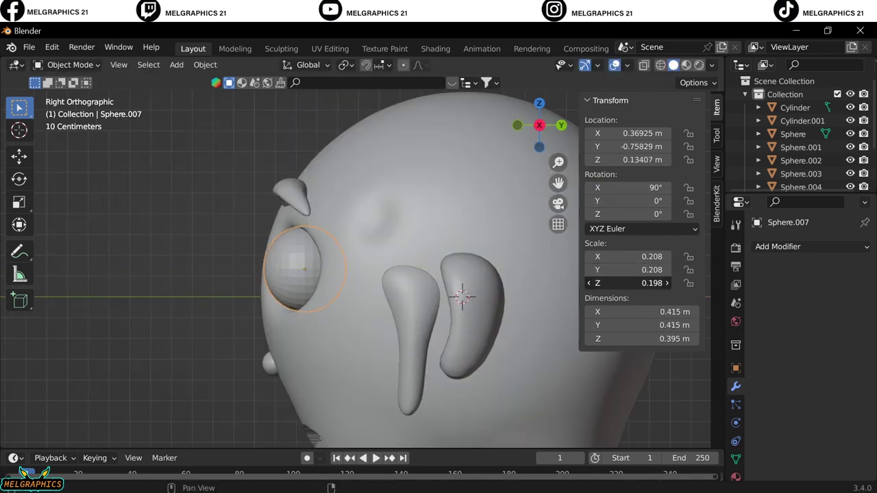
key("KP_1")
scroll(431, 278, "up", 3)
key("s")
left_click(521, 357)
middle_click_drag(521, 356, 632, 233)
left_click_drag(634, 213, 678, 214)
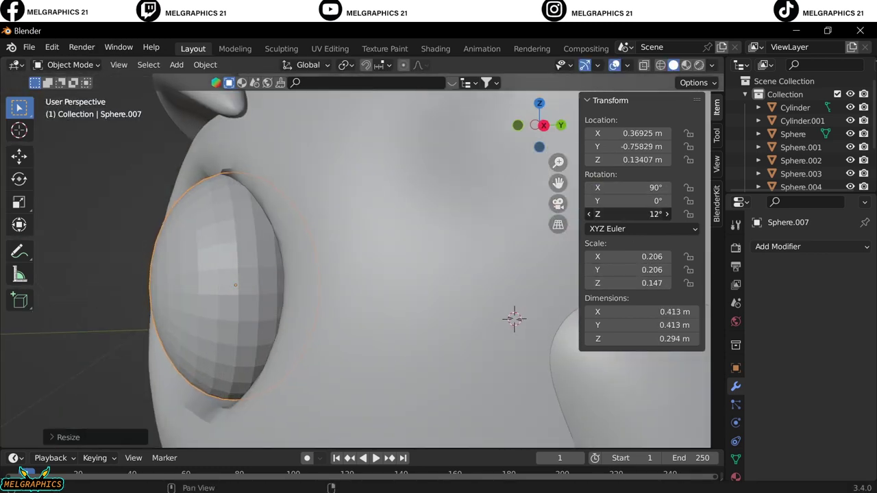
key("KP_1")
scroll(480, 288, "up", 2)
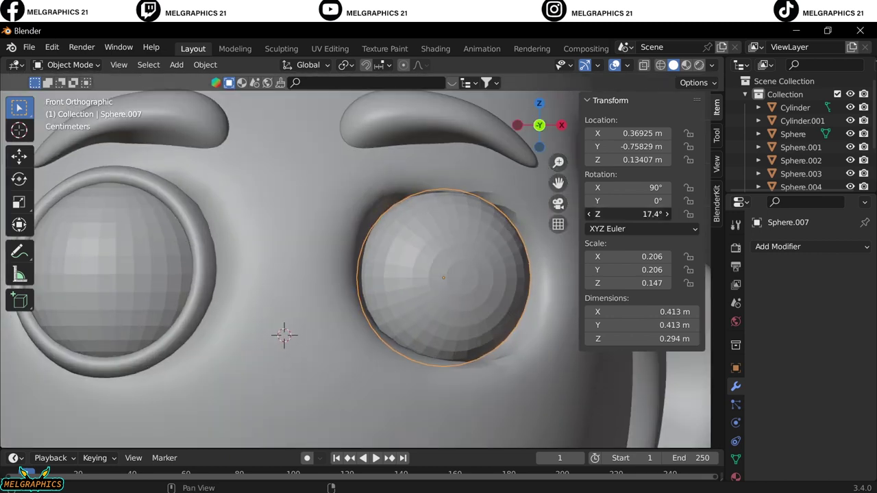
- In Edit Mode, cut a new edge loop around the eyeball's pupil area
left_click(66, 64)
left_click(69, 91)
scroll(496, 284, "up", 2)
left_click(497, 285)
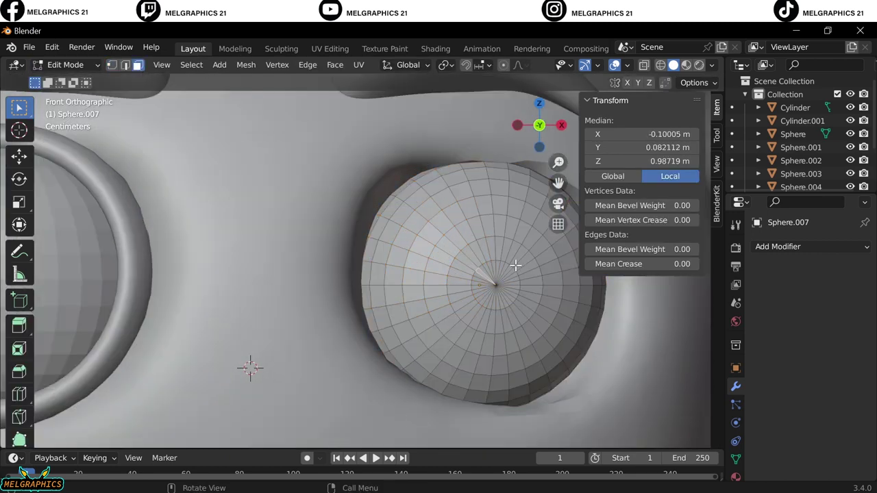
right_click(499, 287)
left_click(19, 394)
left_click(458, 236)
- Select the ring of iris faces and separate it into its own object
key("3")
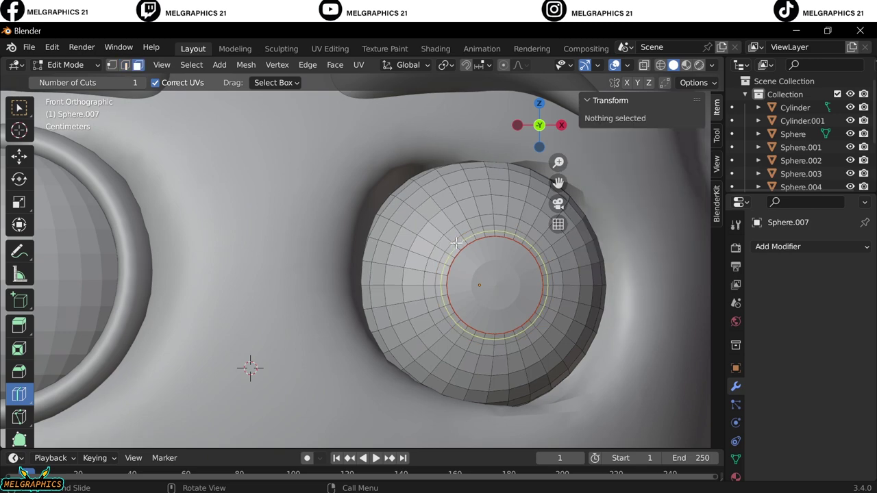
key("w")
left_click(494, 240)
left_click(494, 333, "ctrl")
right_click(411, 454)
left_click(517, 425)
key("Tab")
right_click(511, 259)
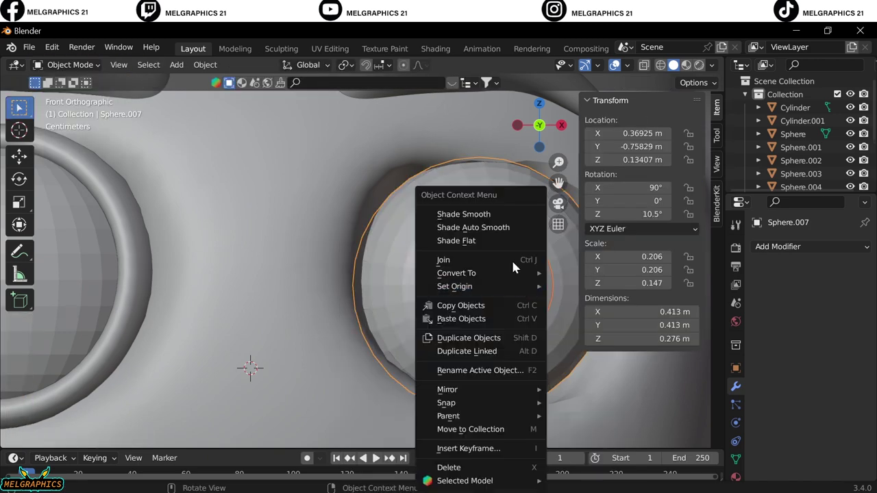
scroll(460, 235, "down", 3)
scroll(117, 176, "down", 2)
- Save the project as 'day52' and show the head's material settings
left_click(29, 47)
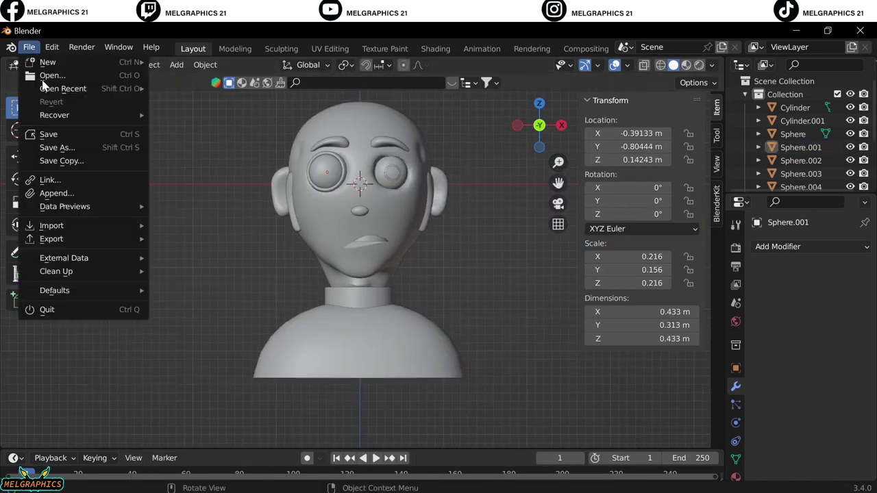
left_click(56, 144)
left_click(342, 455)
type("day52")
left_click(685, 455)
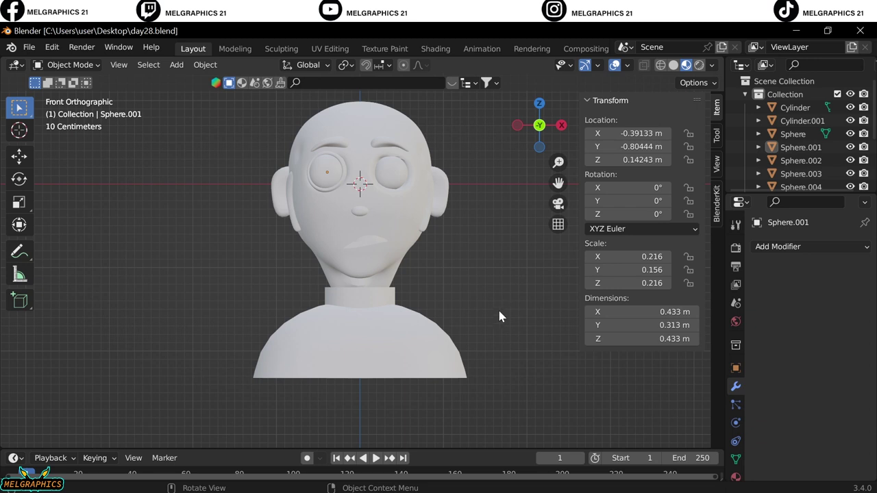
left_click(402, 257)
left_click(736, 477)
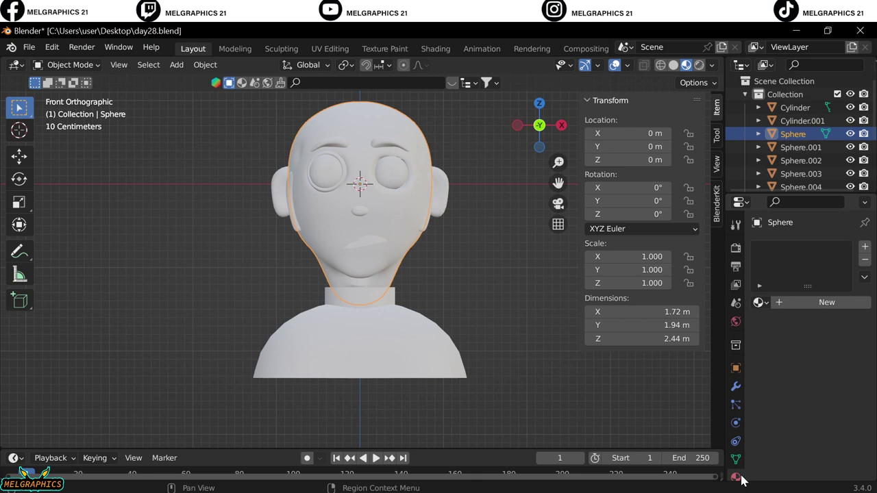
- Give the head a new material with a pink skin-tone base colour
left_click(793, 304)
left_click(830, 441)
left_click(808, 291)
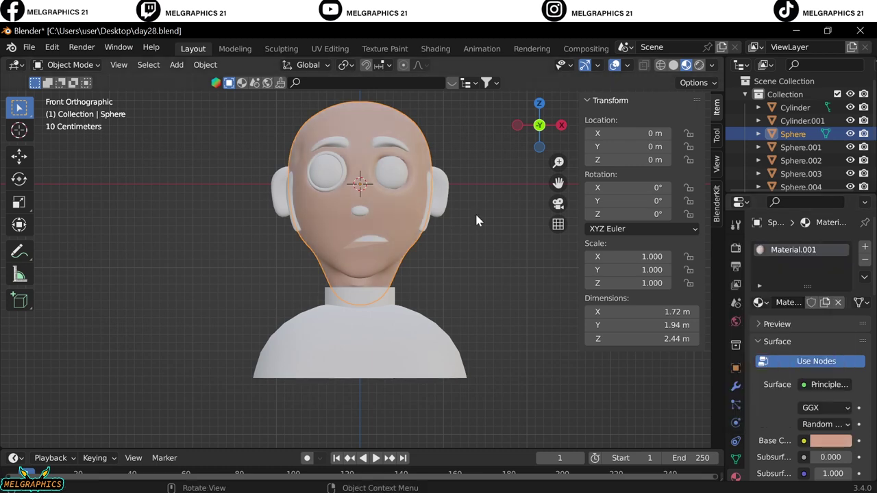
left_click(821, 443)
- Give the ear a new skin material with hue 0.046 and saturation 0.626
left_click(800, 187)
left_click(826, 299)
left_click(831, 440)
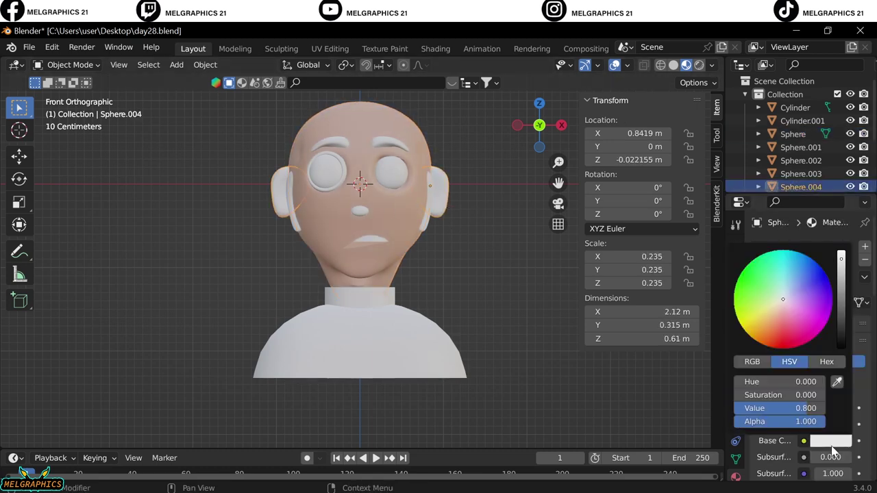
key("Tab")
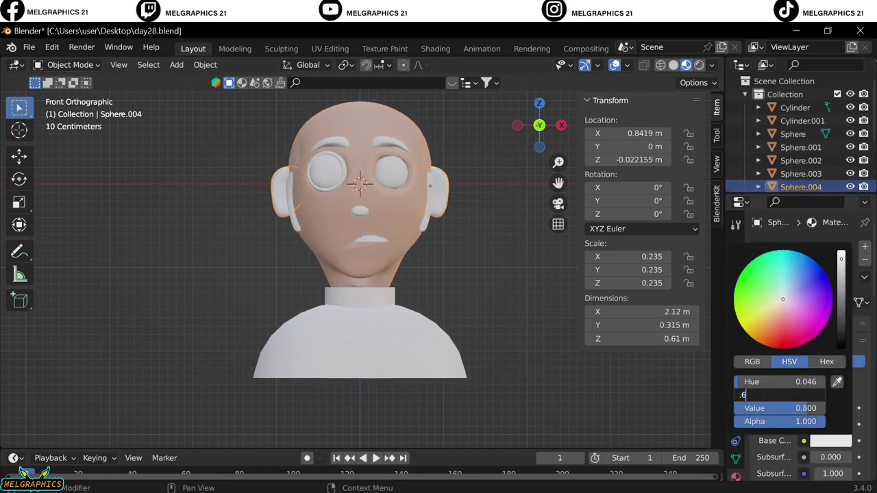
key("Return")
- Give the nose a new skin-tone material with hue 0.046
left_click(801, 173)
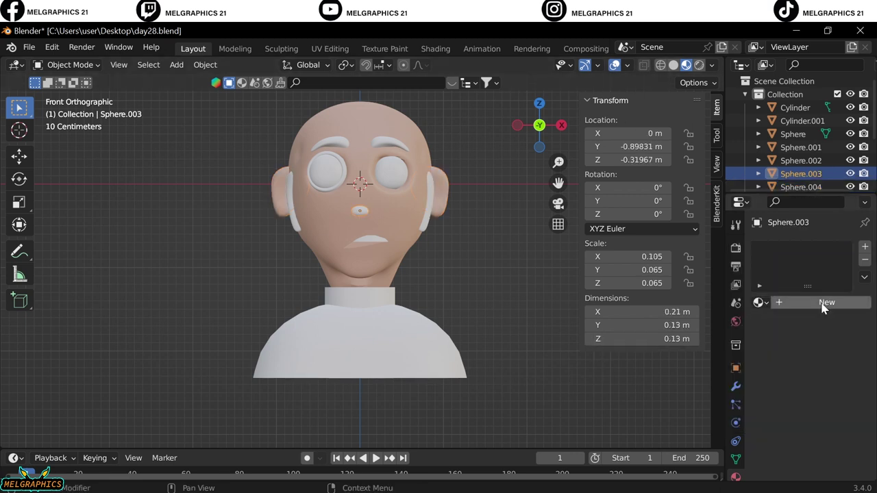
left_click(803, 302)
left_click(831, 441)
double_click(779, 382)
type(".046")
key("Tab")
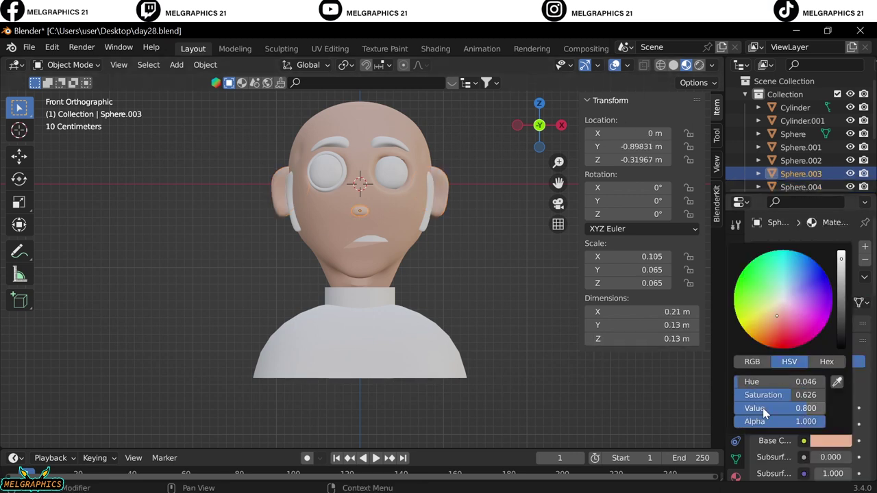
key("Return")
scroll(466, 238, "up", 3)
scroll(386, 117, "down", 1)
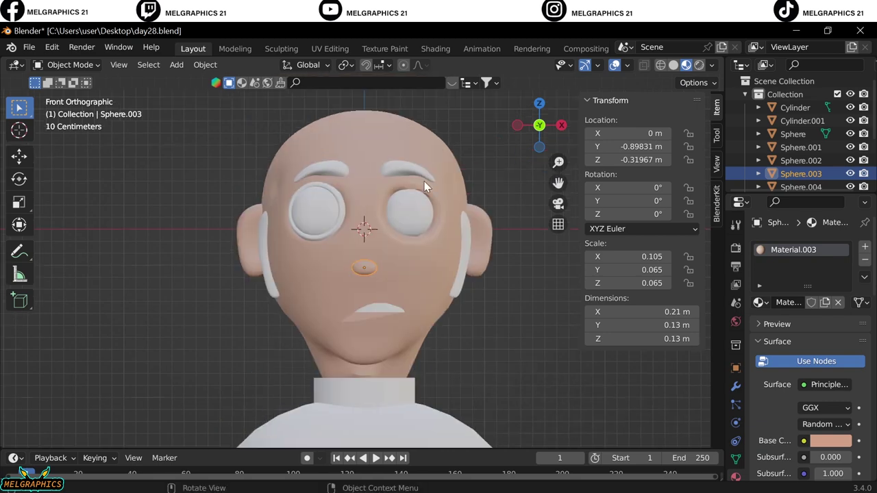
- Set up black materials for the eyebrow and a glossy black eye
left_click(411, 171)
left_click(831, 441)
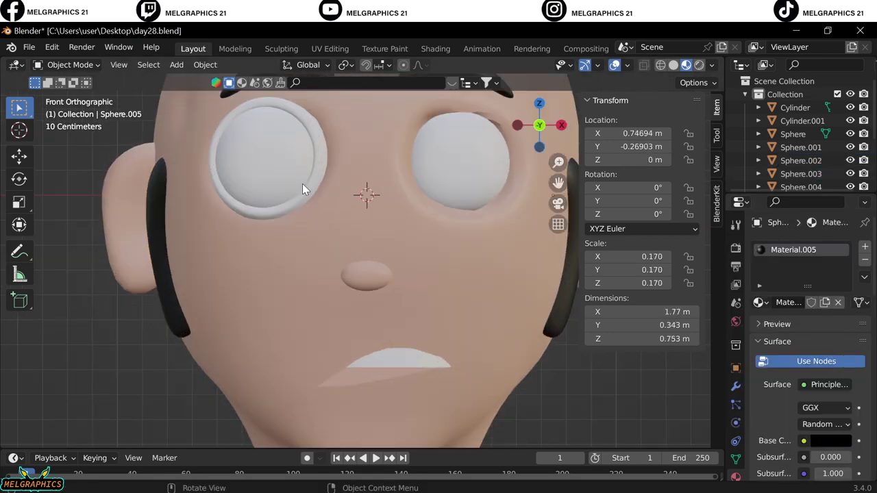
left_click(826, 302)
scroll(323, 318, "down", 3)
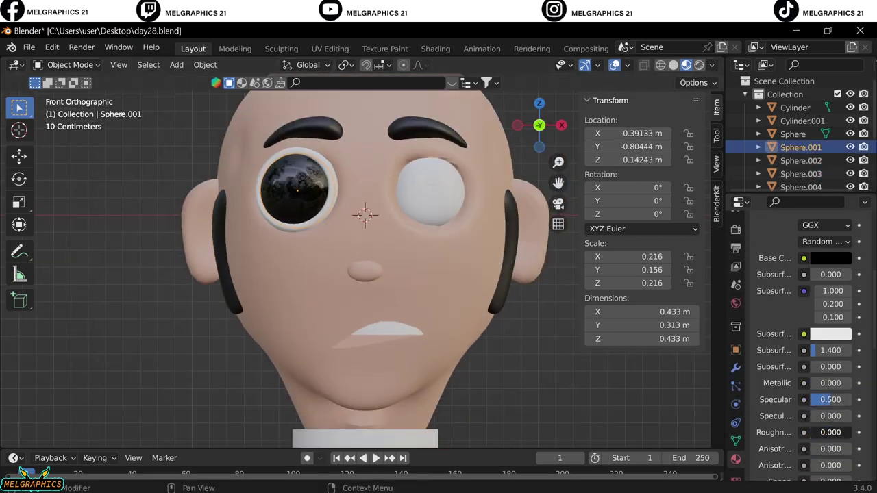
- Color the left eye's ring with hue 0.046, saturation 0.626 and value 0.5
left_click(323, 319)
left_click(830, 440)
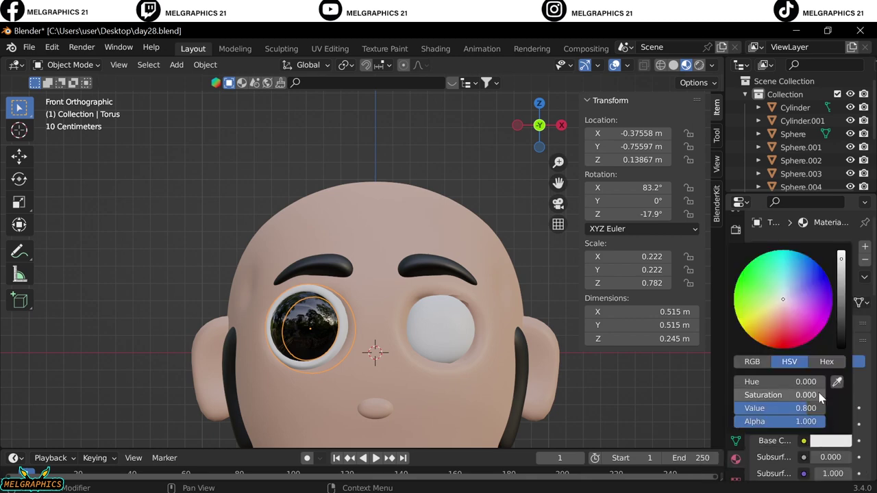
double_click(781, 381)
type(".046")
key("Return")
key("Tab")
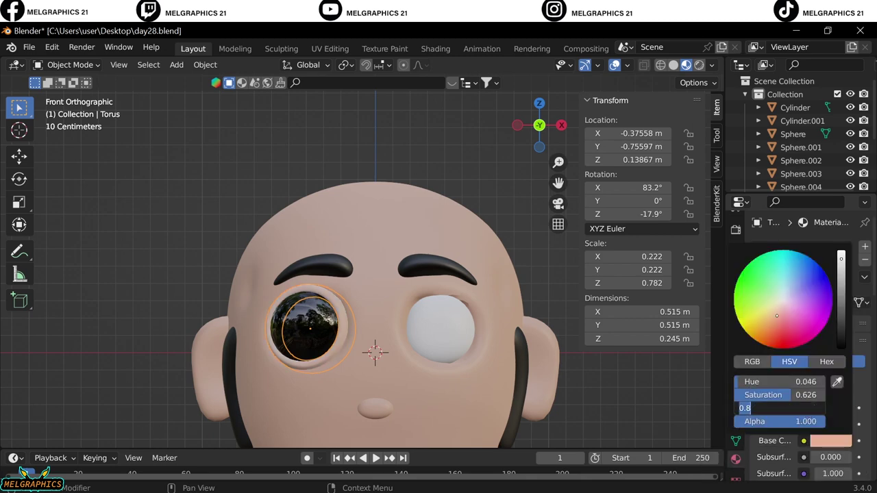
type("0.5")
key("Return")
scroll(564, 389, "down", 5)
- Select the white right eyeball and its small iris piece, then orbit around the character
left_click(461, 334)
scroll(461, 334, "up", 5)
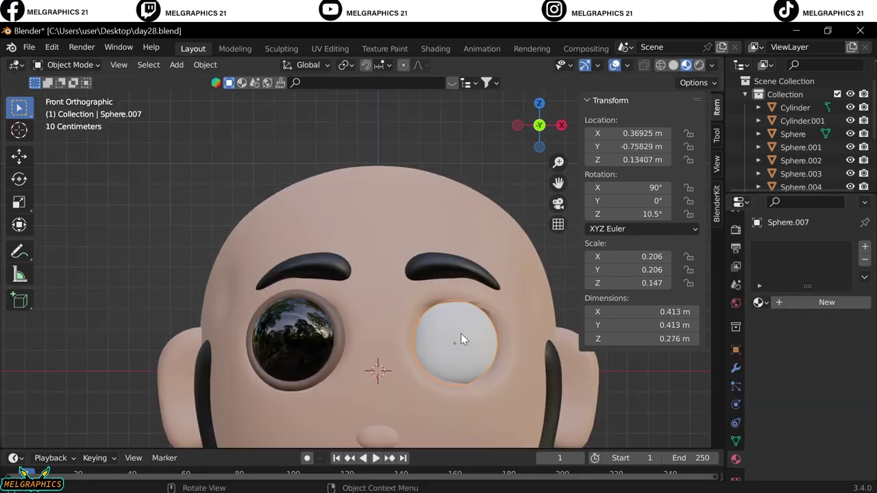
scroll(461, 334, "up", 3)
scroll(407, 352, "up", 1)
left_click(407, 352)
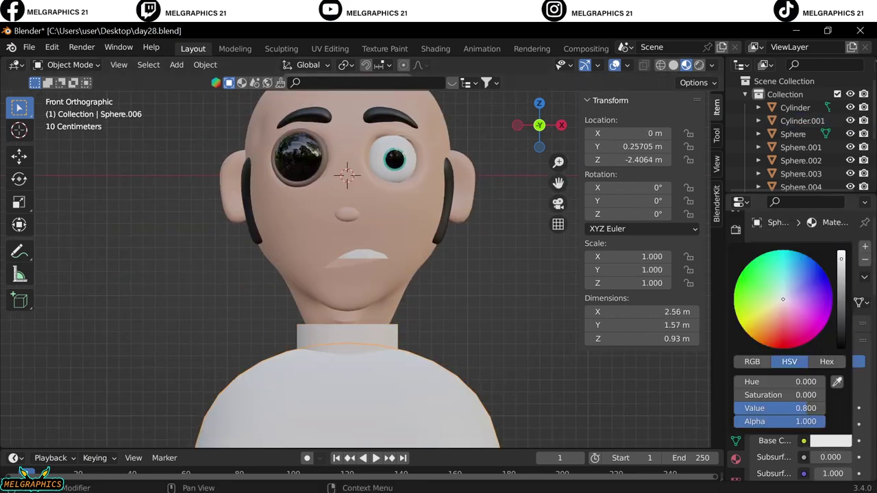
middle_click_drag(290, 400, 489, 318)
scroll(432, 186, "up", 2)
scroll(317, 167, "up", 2)
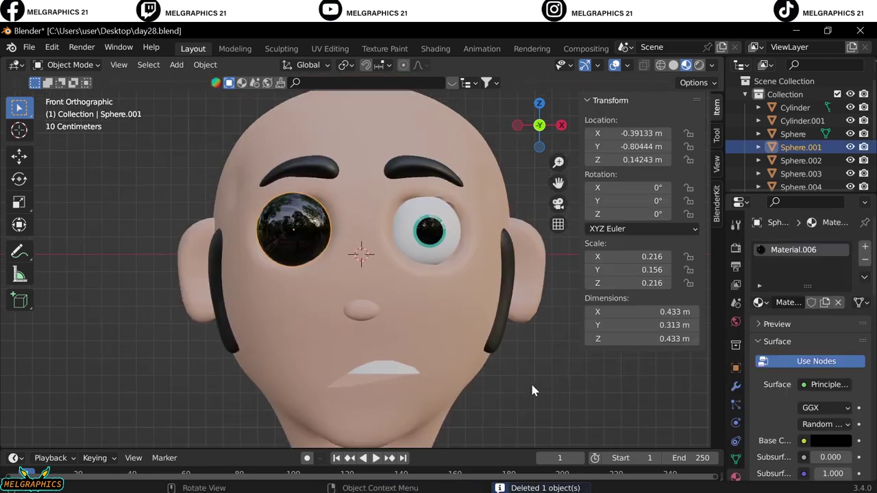
- Select the old flattened left eye sphere, clear its rotation and delete it
scroll(480, 342, "up", 4)
left_click(69, 64)
left_click(74, 92)
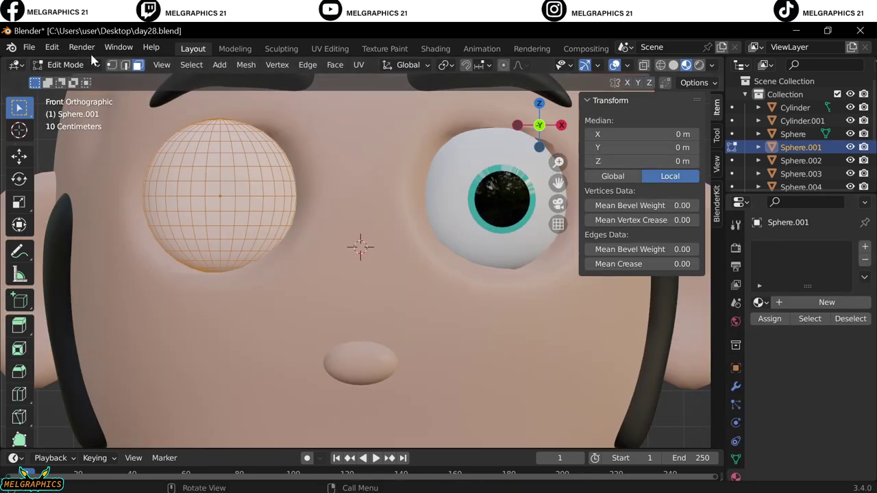
key("Tab")
key("alt+r")
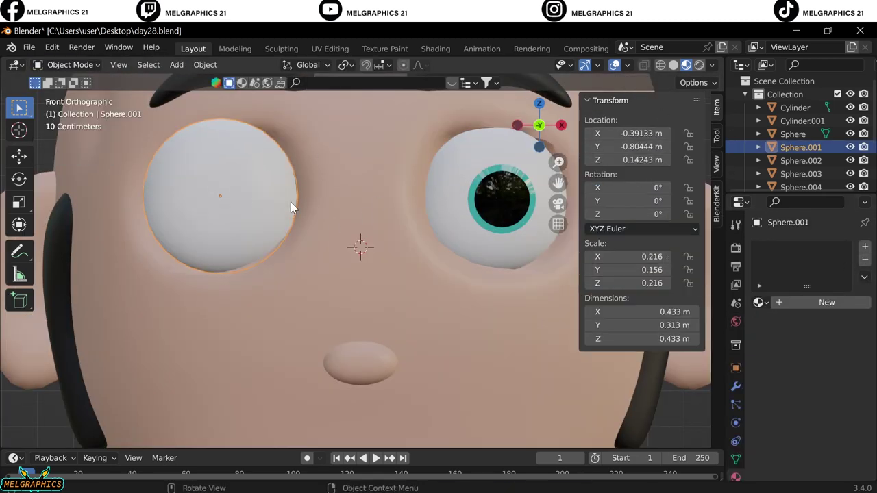
key("Tab")
key("Tab")
- Add a UV sphere, scale it down and seat it in the left eye socket
key("shift+a")
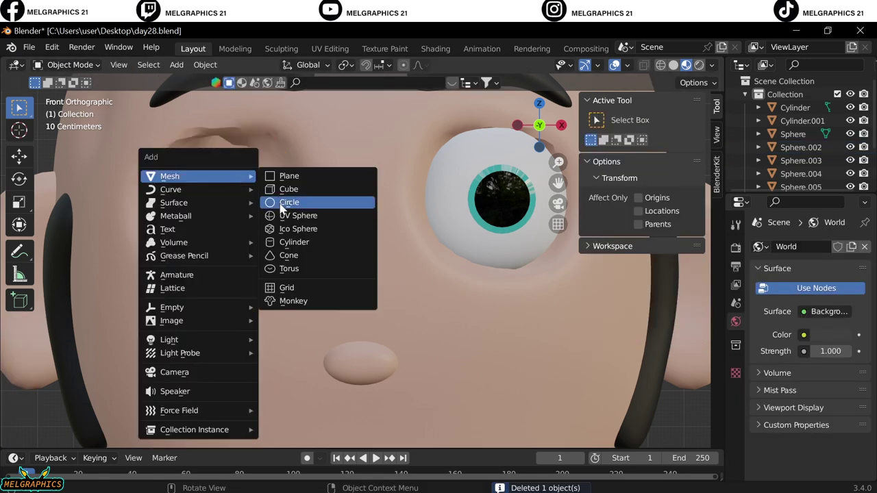
left_click(303, 213)
key("s")
scroll(360, 249, "up", 3)
key("g")
key("s")
left_click(351, 288)
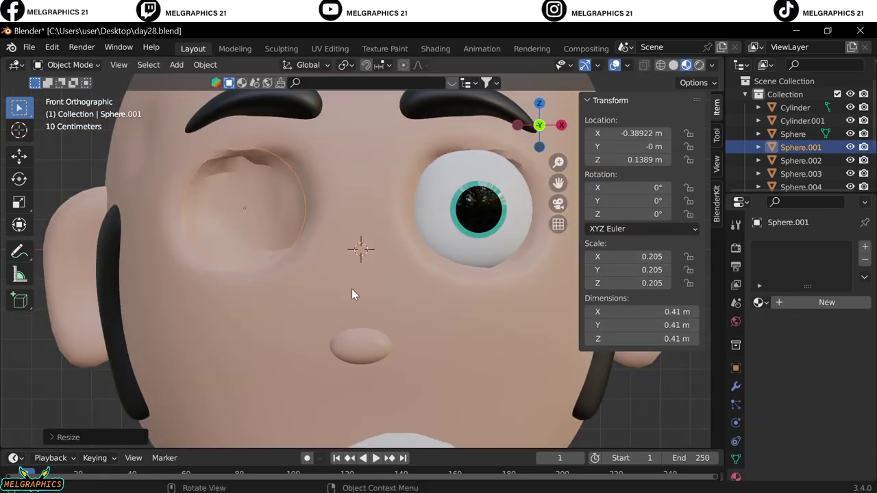
key("KP_3")
key("g")
key("y")
- Rotate the new eye 90° on X, reset Y rotation to 0°, and flatten it along depth
key("KP_1")
type("90")
key("Return")
key("KP_3")
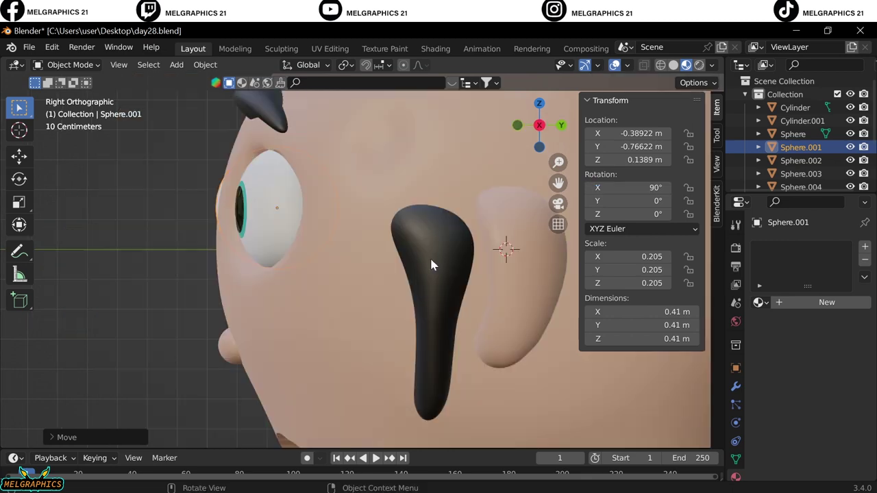
key("BackSpace")
left_click_drag(627, 283, 641, 283)
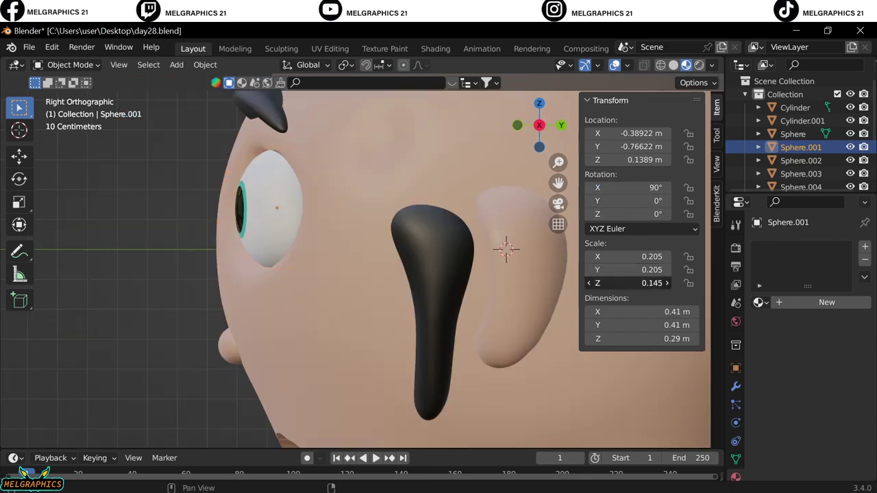
key("KP_1")
- Separate the eye's front faces into their own iris object
left_click(68, 64)
left_click(70, 92)
key("KP_Decimal")
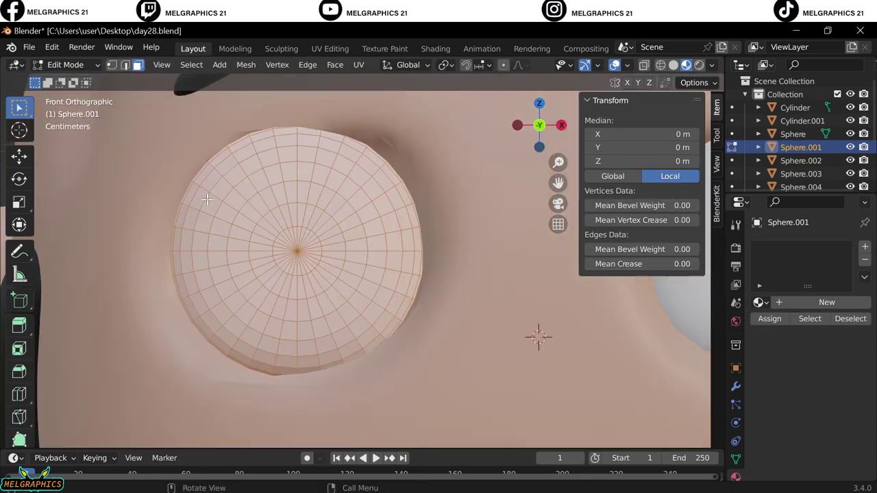
right_click(310, 236)
left_click(370, 421)
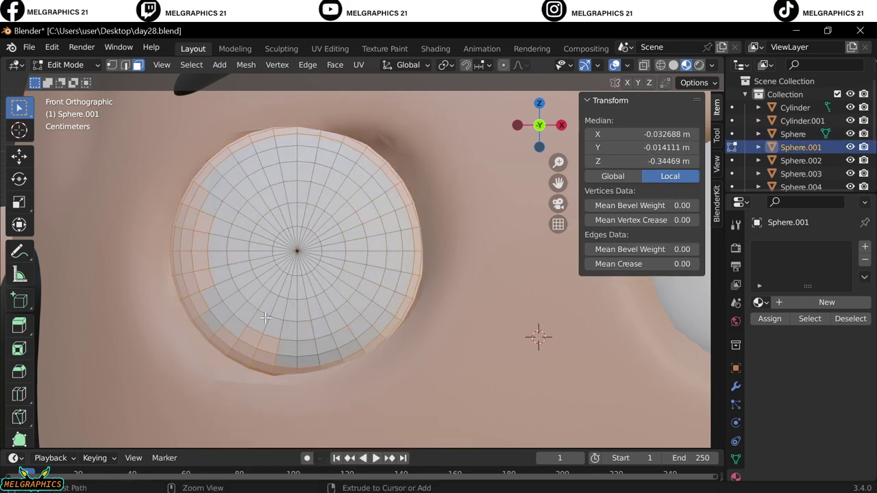
- Shade the eye smooth and give it a glossy black material
key("alt+a")
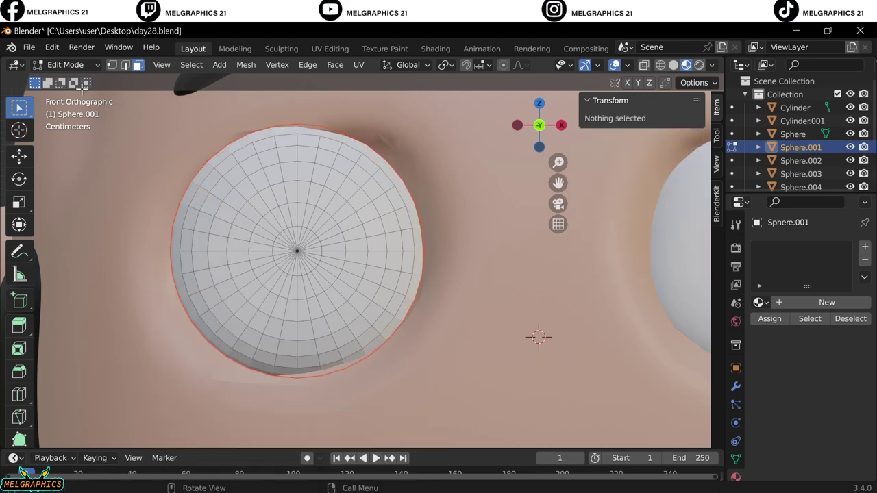
key("Tab")
right_click(309, 190)
left_click(309, 194)
scroll(373, 268, "down", 6)
left_click(825, 302)
left_click(841, 346)
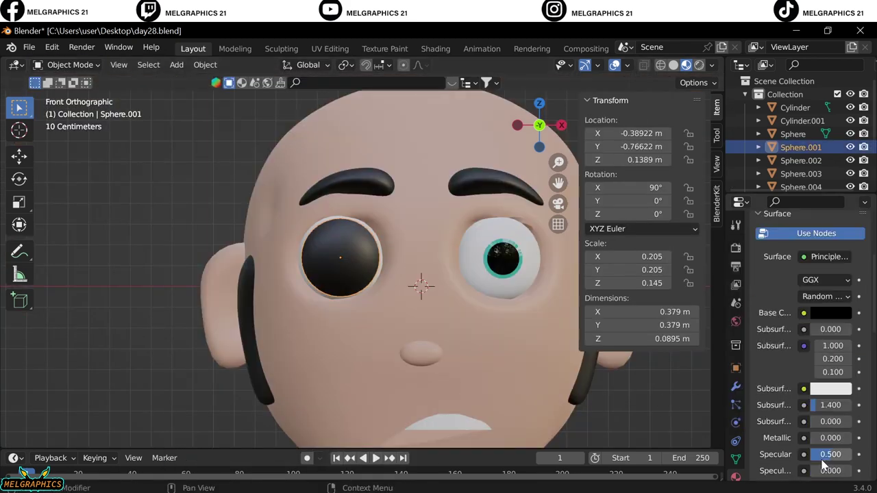
- Give the eye sphere a new cyan Material.013, entering colour value .907
scroll(344, 198, "up", 5)
scroll(503, 327, "down", 2)
left_click(503, 328)
left_click(838, 277)
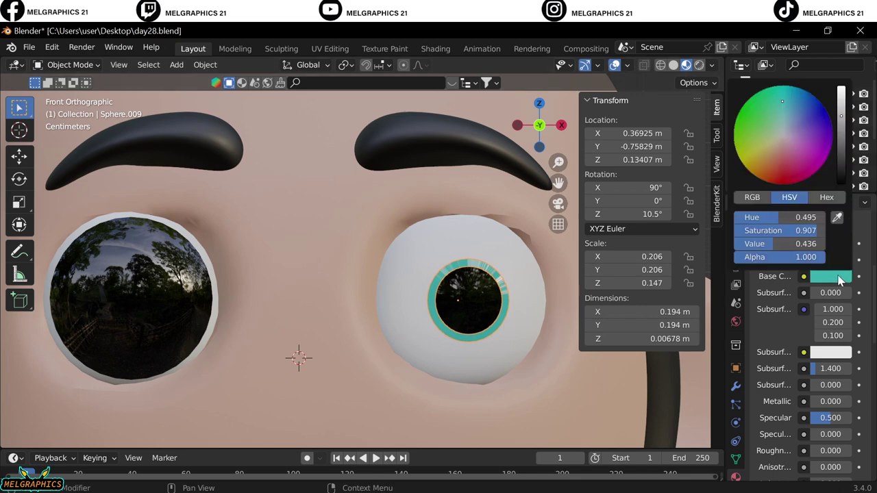
left_click(210, 275)
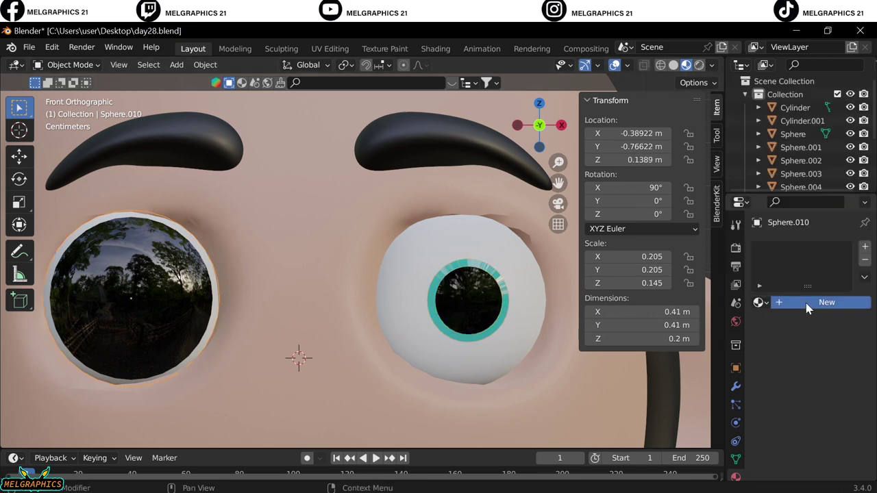
left_click(781, 303)
left_click(831, 441)
key("Tab")
type(".907")
key("Tab")
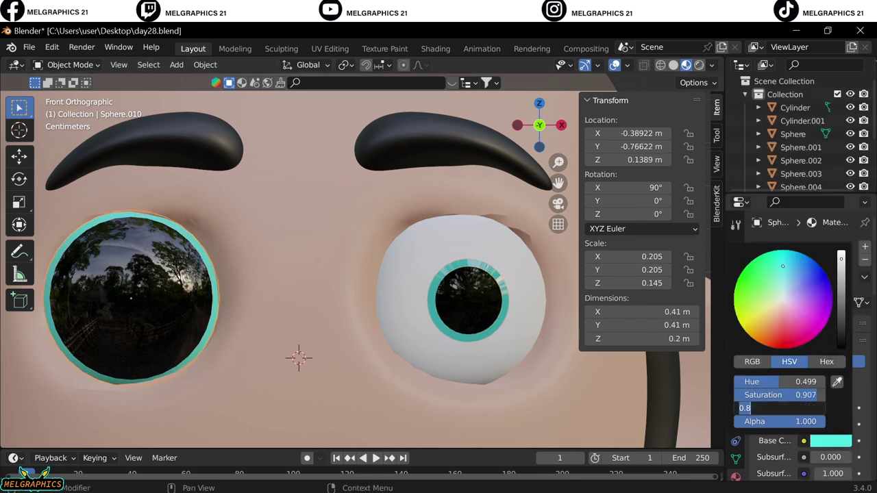
key("Return")
scroll(511, 359, "down", 5)
- Add a camera, move it along the depth axis in front of the bust, and look through it
middle_click_drag(448, 337, 429, 323)
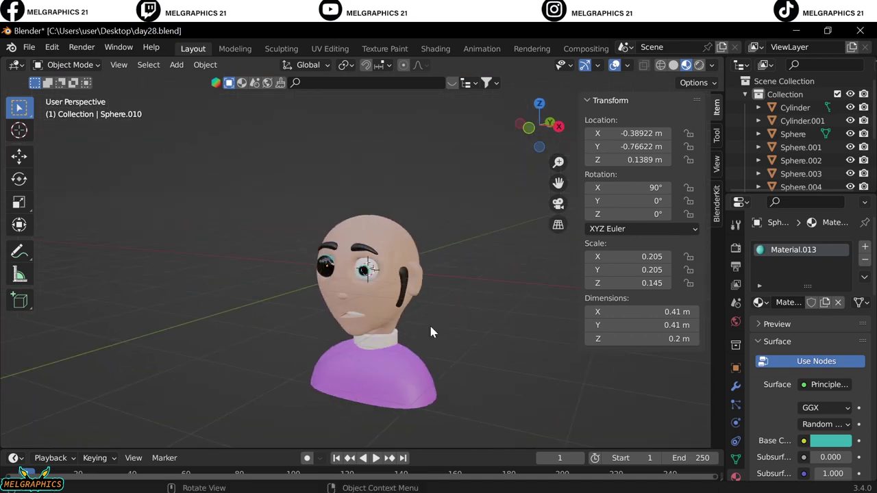
key("KP_1")
key("shift+a")
left_click(380, 423)
key("g")
key("y")
left_click(85, 355)
key("KP_0")
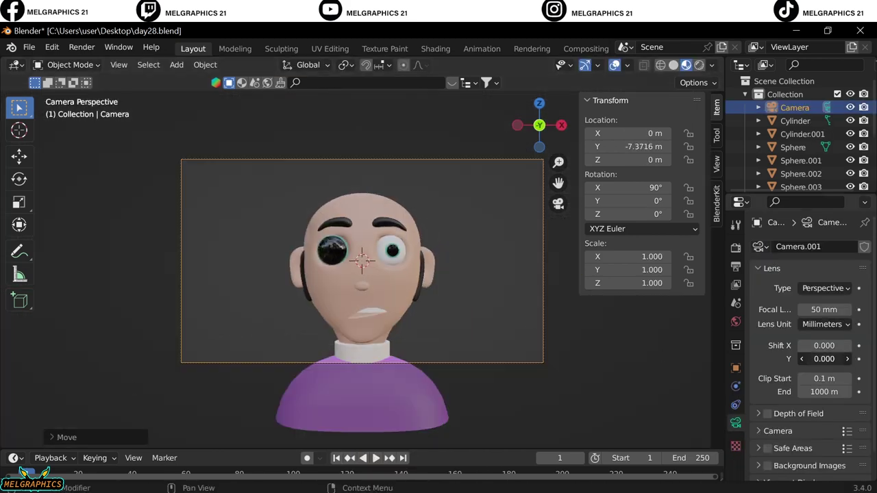
- Add an area light and place it in front of the face along the depth axis
key("shift+a")
left_click(685, 370)
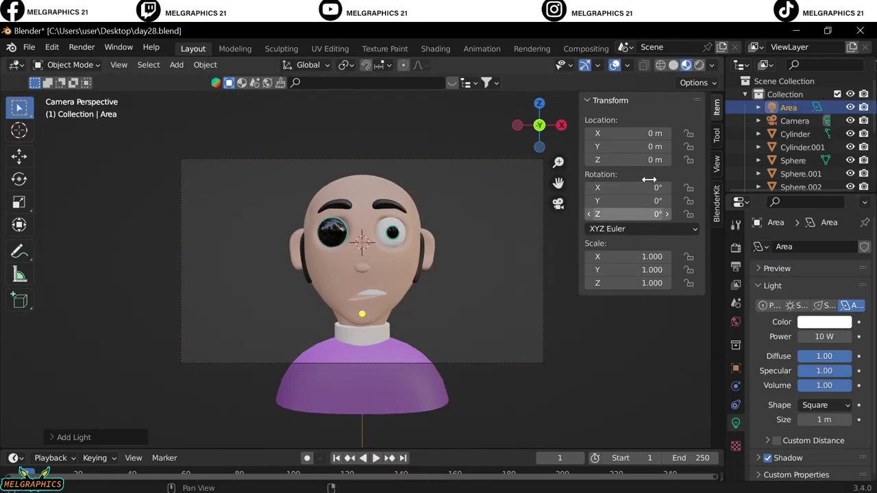
key("KP_3")
key("g")
key("y")
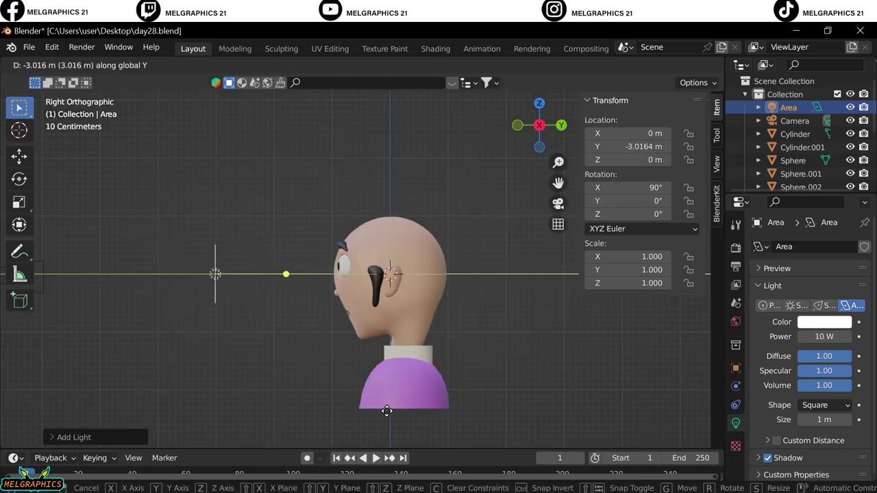
left_click(386, 411)
key("KP_1")
- Add a second area light rotated -90° on X and position it below the face
key("shift+a")
left_click(535, 389)
key("Return")
key("KP_3")
key("g")
key("y")
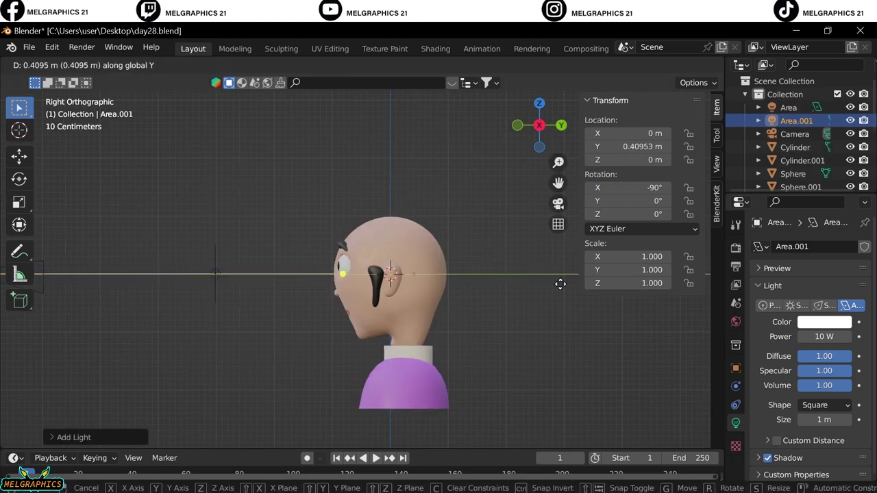
key("z")
left_click(597, 370)
key("KP_0")
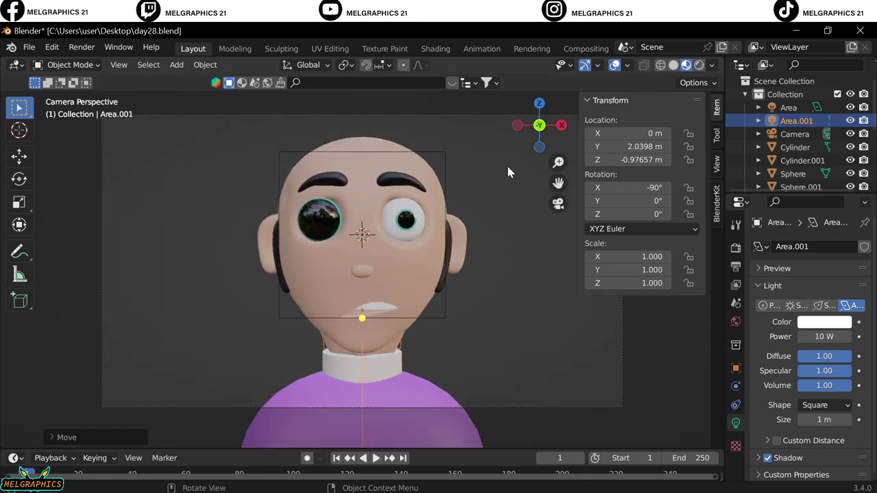
- Save the project file
left_click(38, 47)
left_click(48, 134)
left_click(28, 47)
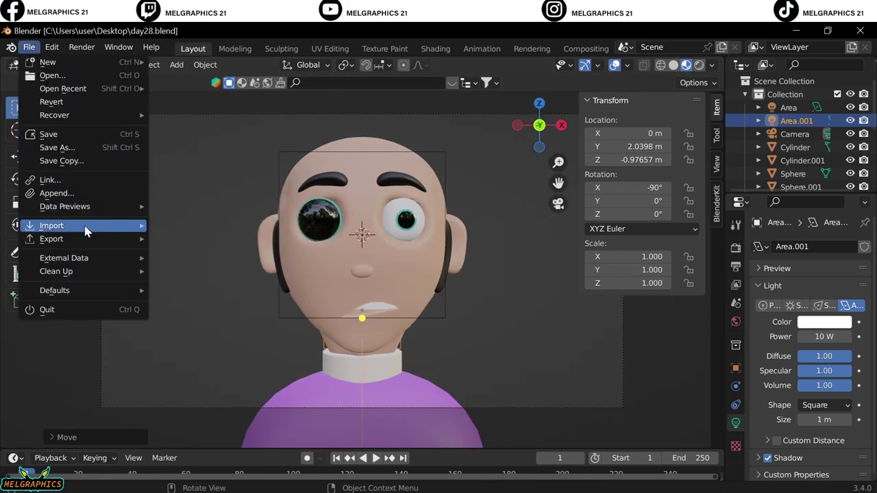
- Import the cyclorama backdrop FBX from the Downloads folder
left_click(251, 292)
left_click(127, 366)
left_click(301, 216)
left_click(654, 454)
type("1")
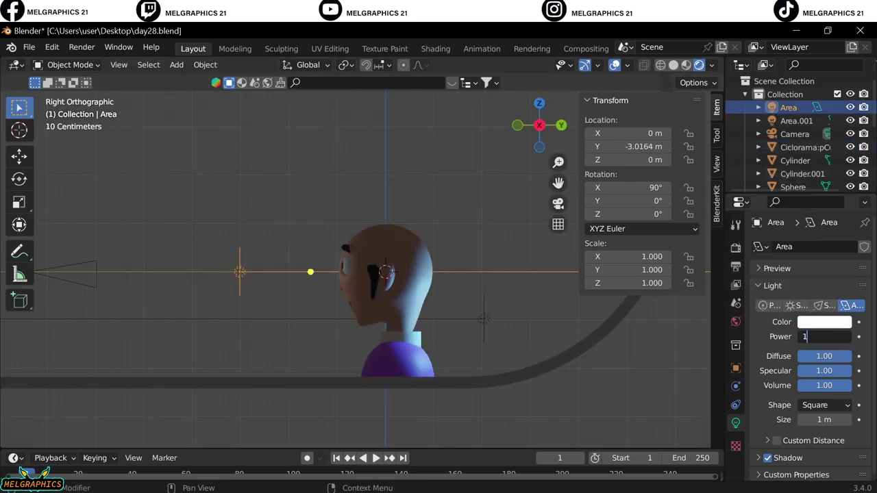
- Raise the Area light's power to 100 W and view through the camera
type("00")
key("Return")
key("KP_0")
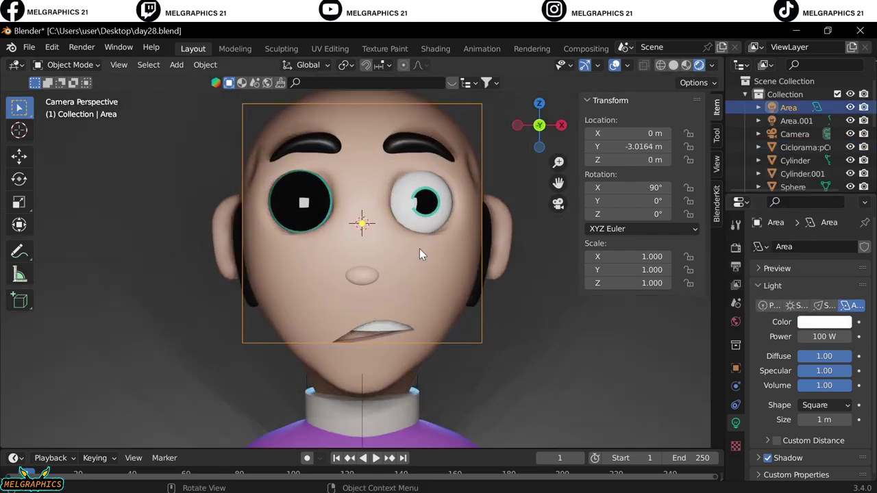
- Render a test image from the camera and close the render window
left_click(87, 50)
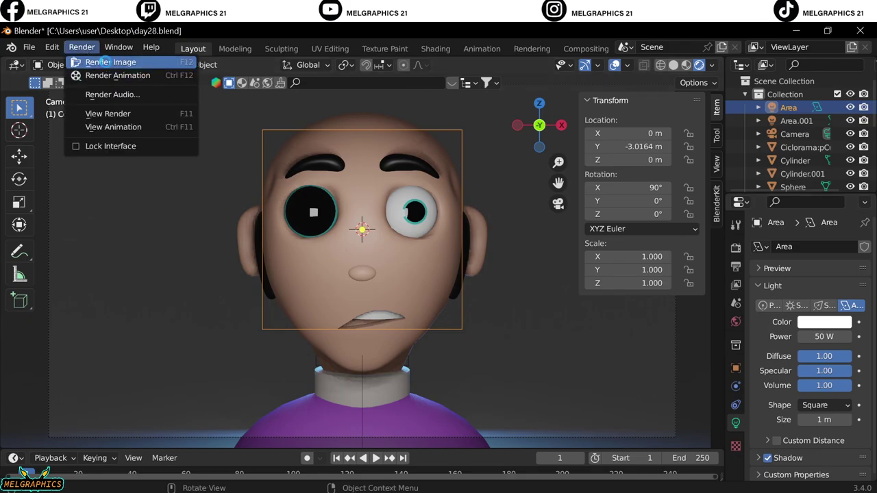
left_click(103, 61)
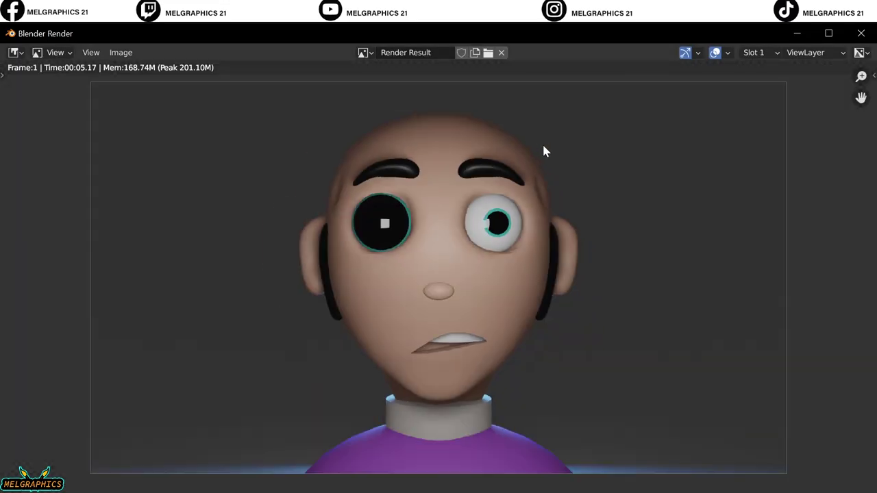
left_click(862, 32)
- Put the head in Sculpt Mode with the draw brush and inspect it from the front
left_click(70, 64)
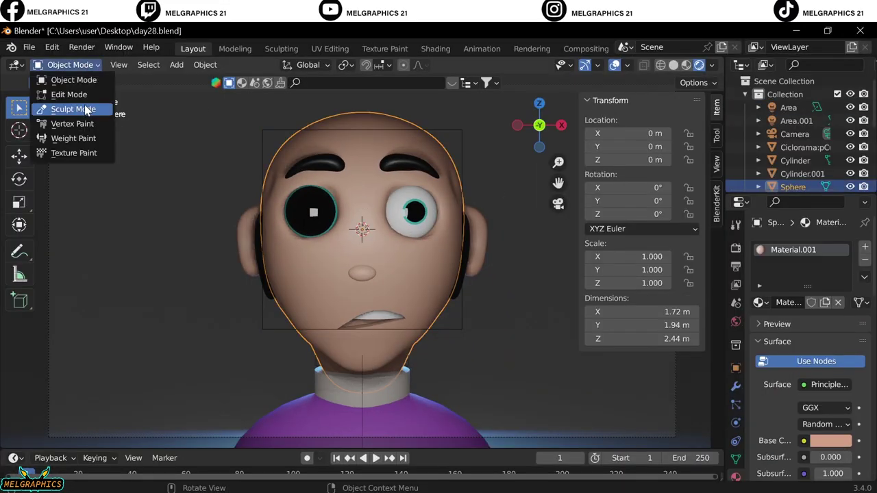
left_click(81, 110)
scroll(362, 216, "up", 2)
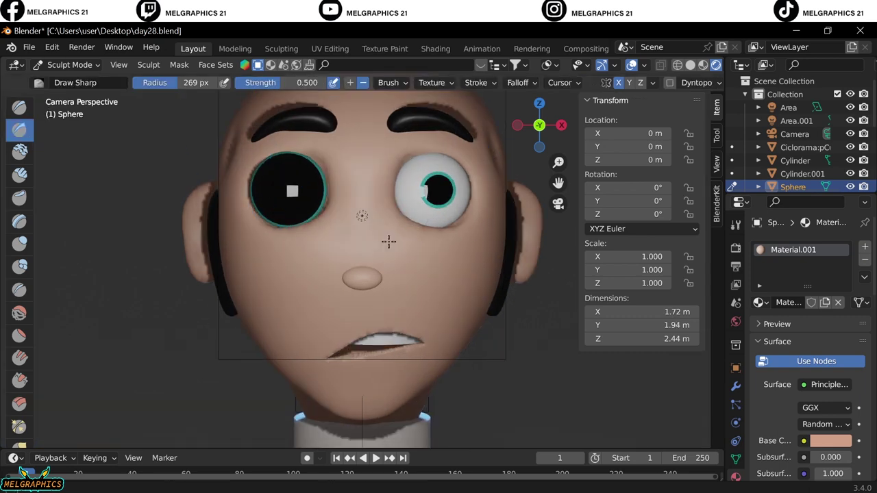
scroll(388, 240, "down", 3)
scroll(382, 245, "up", 4)
middle_click_drag(401, 252, 336, 309)
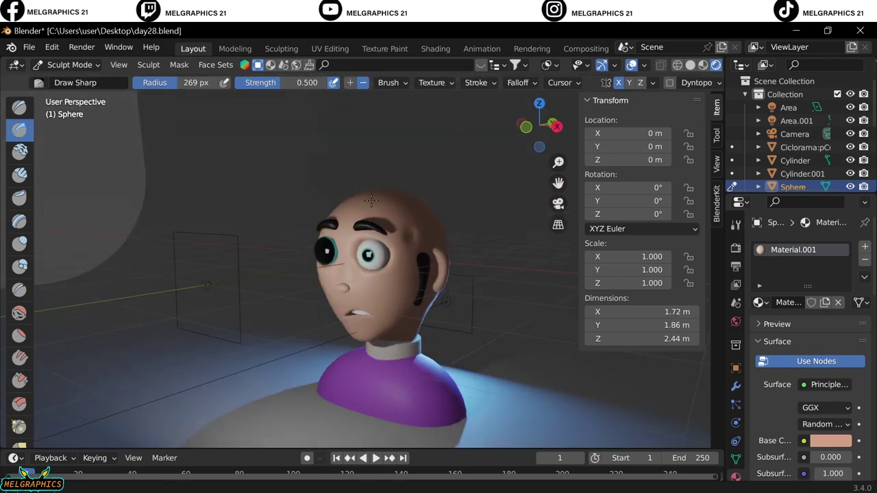
scroll(333, 309, "up", 5)
key("x")
key("KP_1")
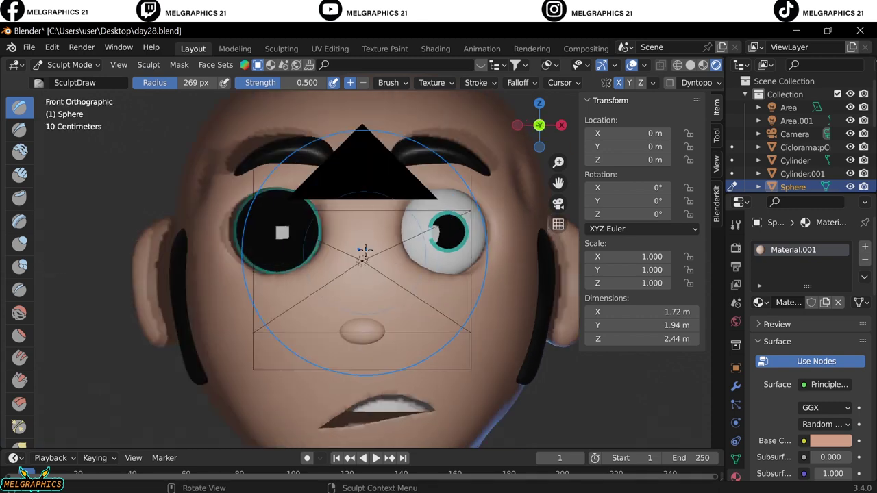
scroll(331, 275, "down", 3)
- Return to Object Mode, select the cyclorama backdrop and open its base colour picker
left_click(70, 65)
left_click(75, 79)
left_click(462, 244)
left_click(830, 441)
- Set the backdrop's base colour to dark red and render the final image
left_click(823, 302)
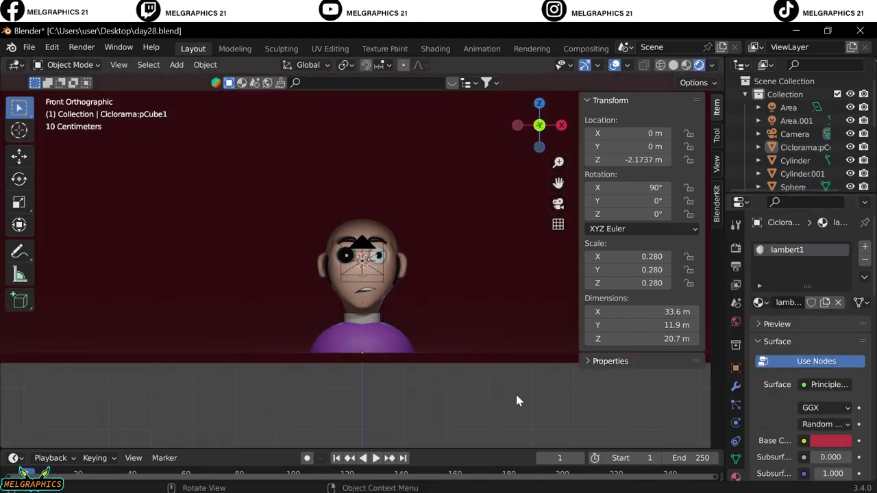
key("KP_0")
left_click(830, 440)
left_click(774, 309)
left_click(81, 47)
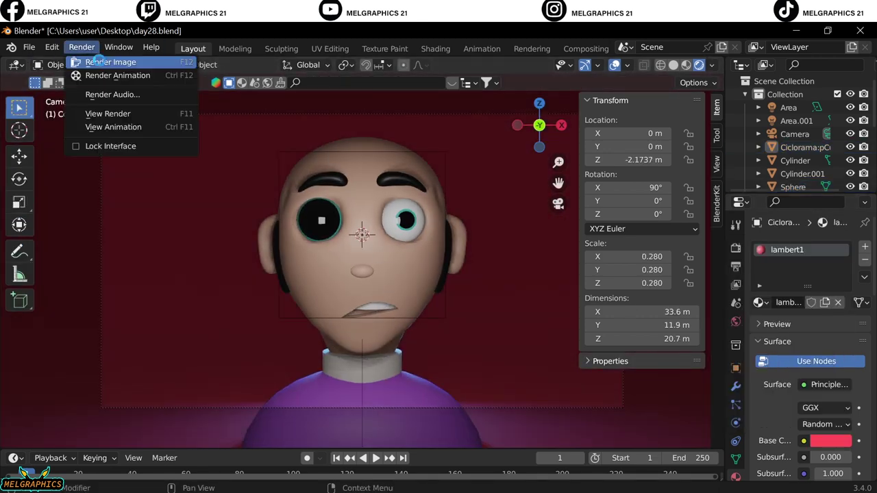
left_click(110, 61)
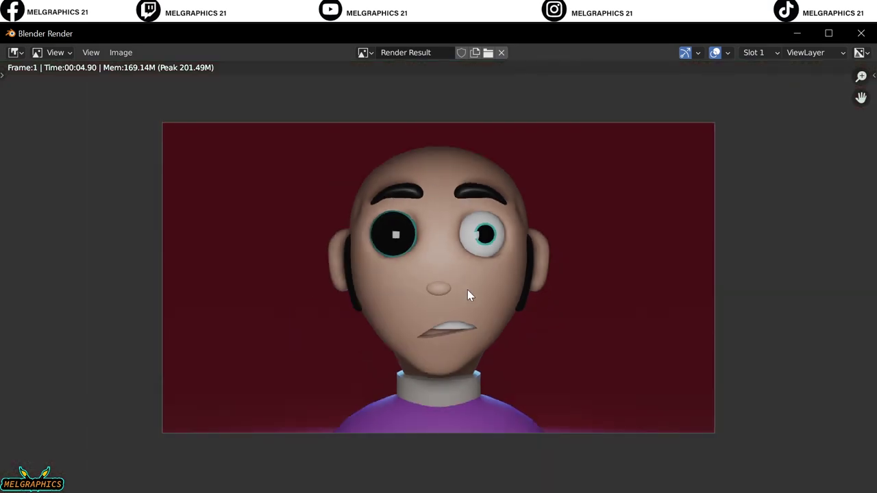